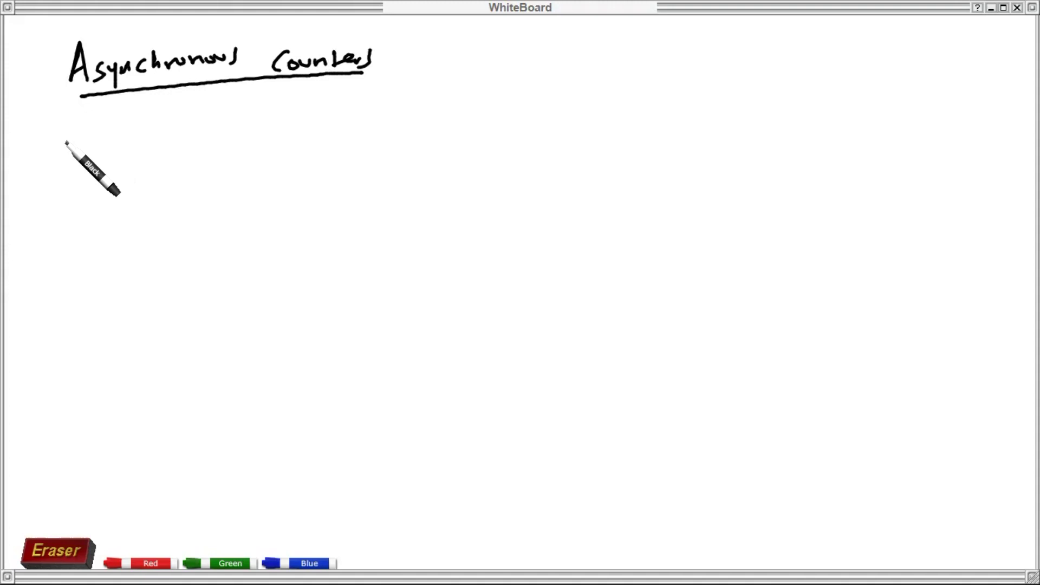
Handwrite the first bullet "1 flip flop is clocked – the clock input signal" in black under the heading, correcting the miswritten "input".
mouse_move(69, 142)
mouse_down()
mouse_move(152, 147)
mouse_move(165, 126)
mouse_move(170, 138)
mouse_move(202, 124)
mouse_move(203, 149)
mouse_move(214, 131)
mouse_move(243, 148)
mouse_move(341, 131)
mouse_move(343, 140)
mouse_move(370, 120)
mouse_move(379, 129)
mouse_move(403, 114)
mouse_move(411, 131)
mouse_move(460, 131)
mouse_move(431, 116)
mouse_move(470, 130)
mouse_move(454, 130)
mouse_move(521, 113)
mouse_move(542, 128)
mouse_move(627, 129)
mouse_up()
click(199, 144)
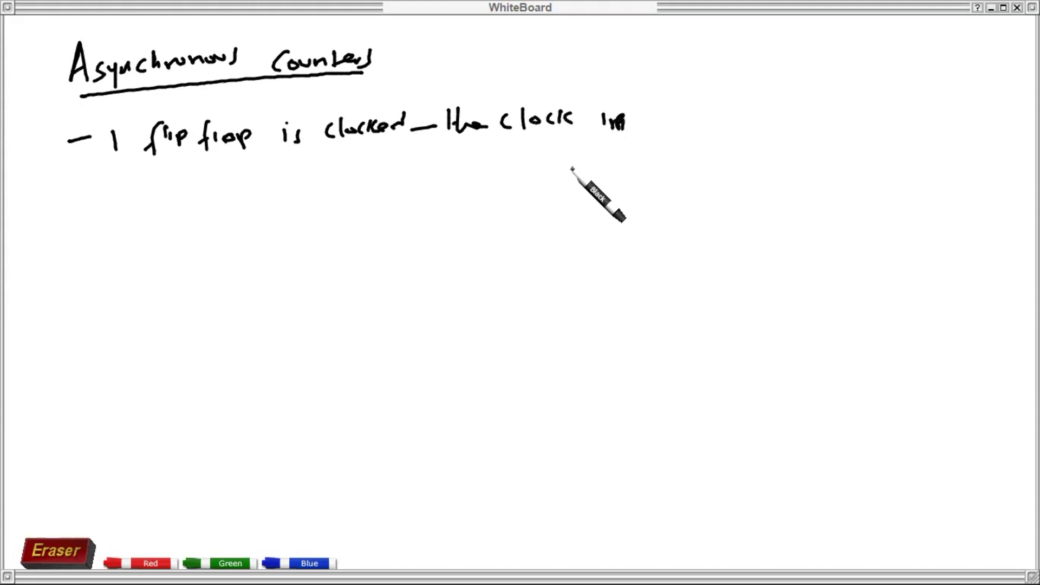
click(66, 558)
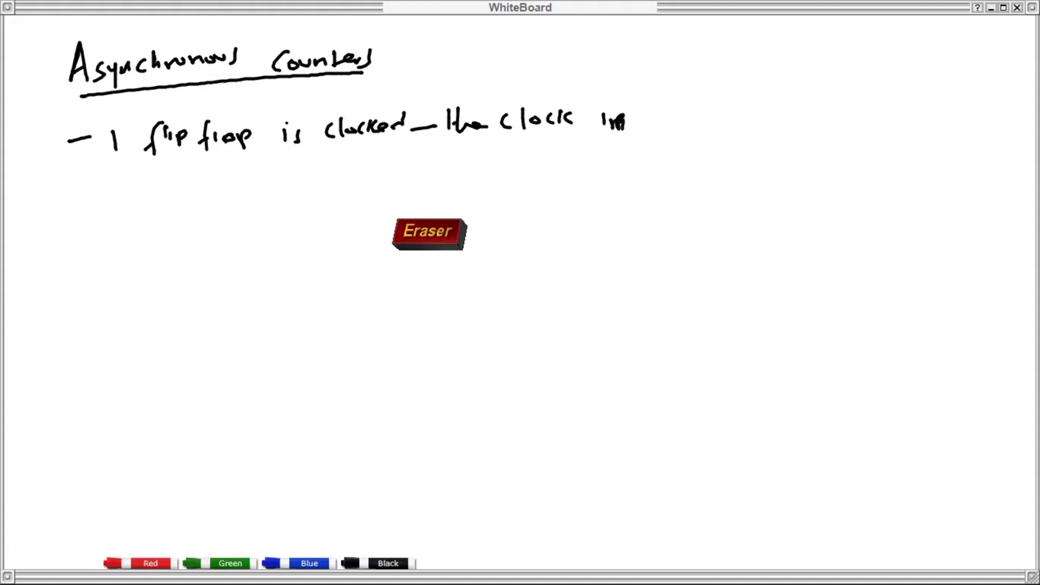
drag(649, 152, 632, 115)
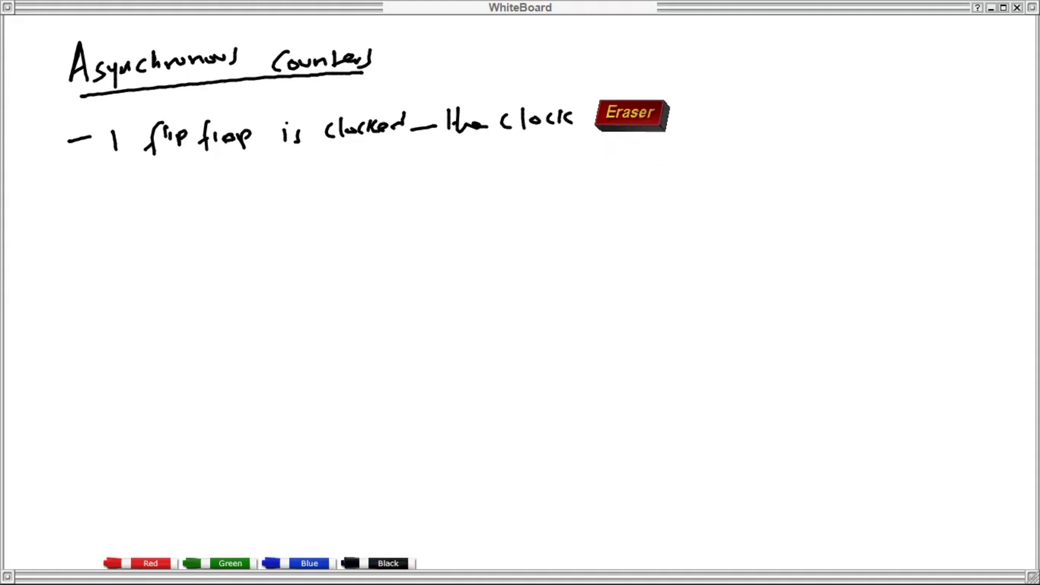
click(387, 565)
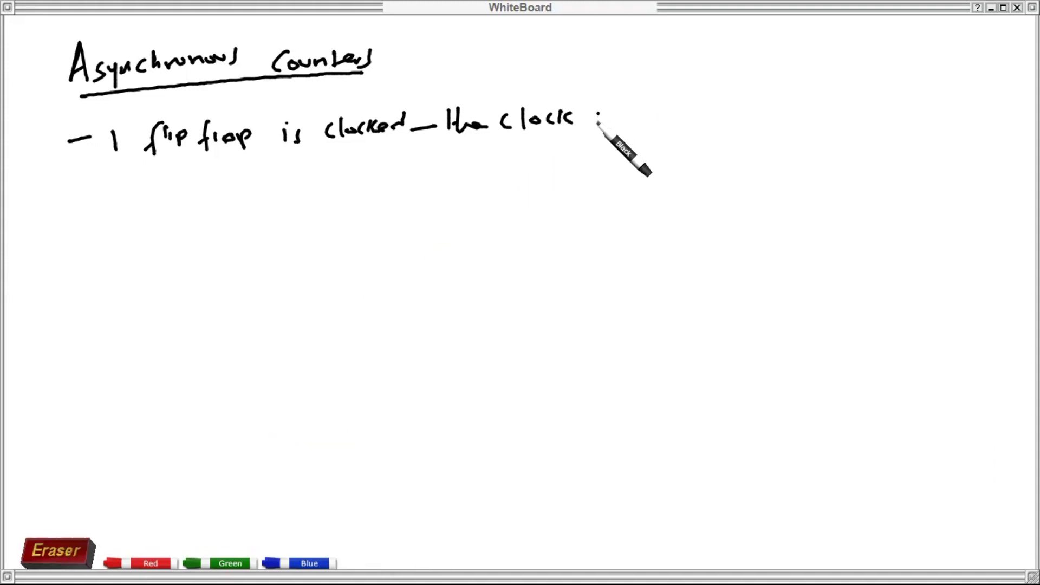
mouse_move(605, 123)
mouse_down()
mouse_move(688, 121)
mouse_move(727, 136)
mouse_move(758, 110)
mouse_up()
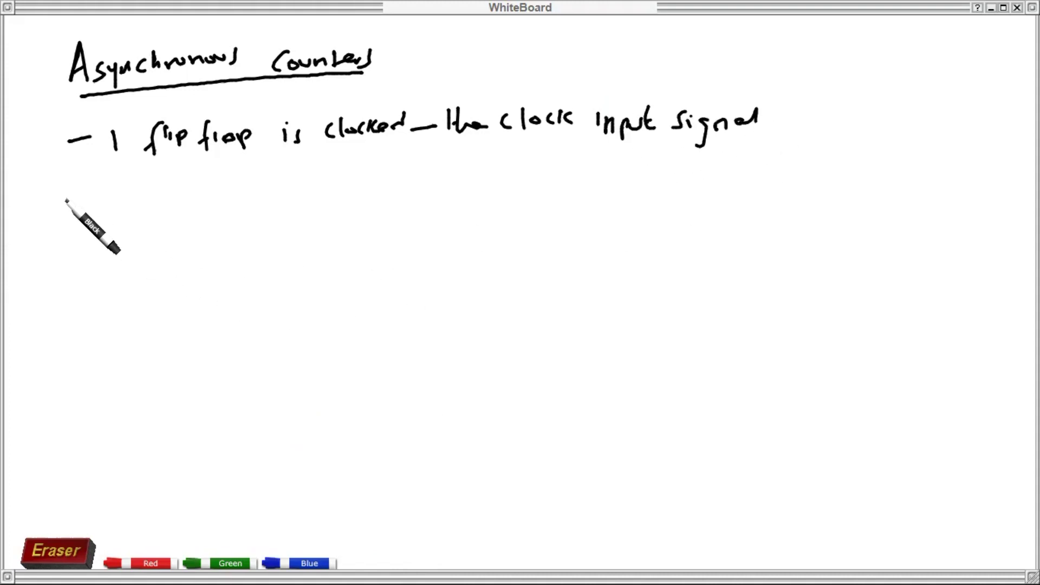
Handwrite the second bullet "Previous ff clocks the next ff", correcting the ending of "Previous".
drag(65, 188, 78, 189)
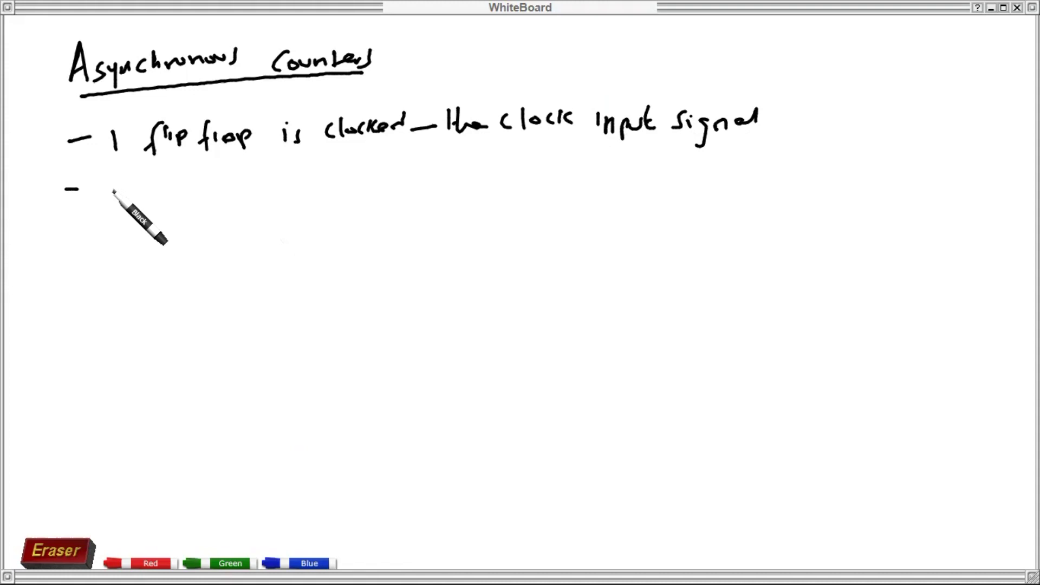
click(75, 171)
mouse_move(115, 191)
mouse_down()
mouse_move(154, 187)
mouse_move(180, 200)
mouse_move(184, 185)
mouse_move(203, 196)
mouse_up()
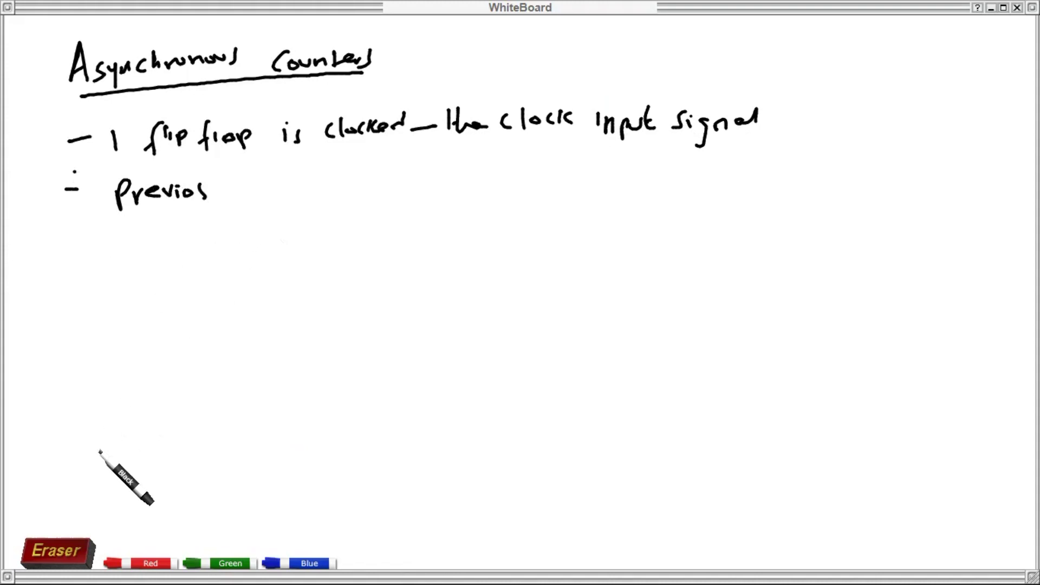
click(80, 553)
drag(236, 209, 242, 203)
click(373, 566)
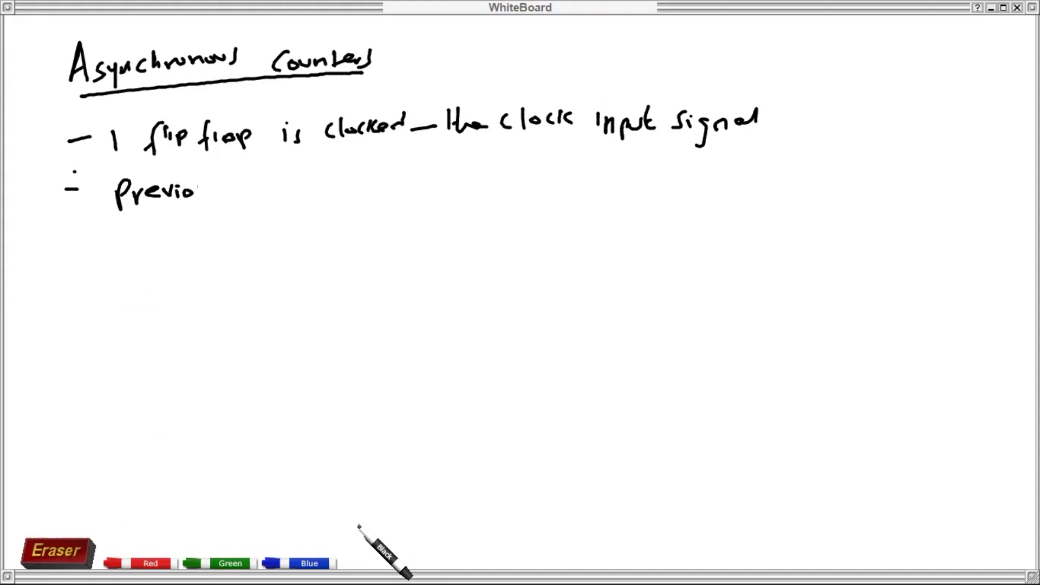
drag(199, 187, 216, 201)
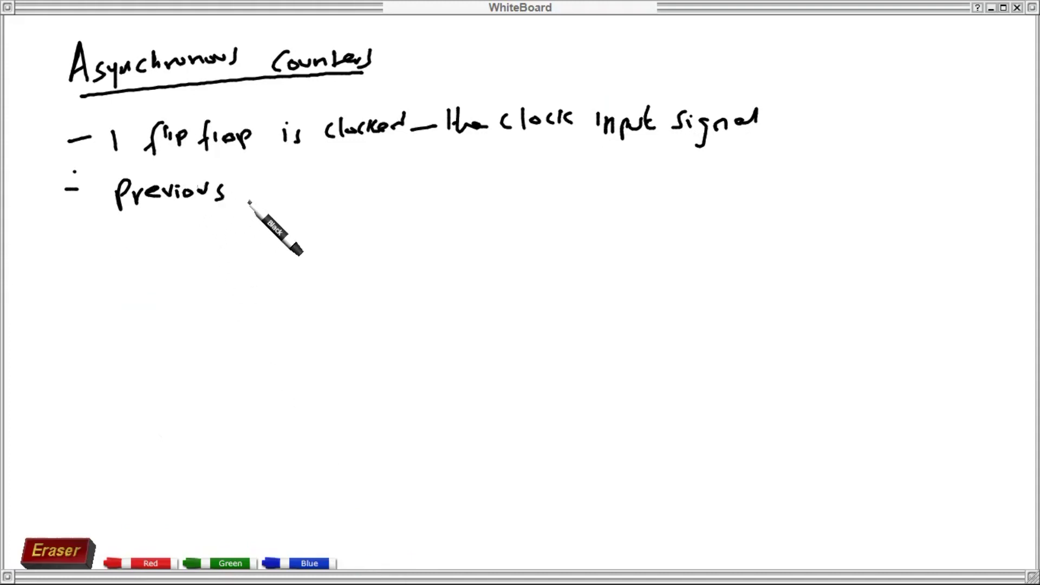
mouse_move(273, 174)
mouse_down()
mouse_move(277, 201)
mouse_move(331, 185)
mouse_move(340, 192)
mouse_move(357, 179)
mouse_move(372, 185)
mouse_move(366, 192)
mouse_move(551, 174)
mouse_up()
mouse_move(590, 189)
mouse_down()
mouse_move(596, 165)
mouse_move(609, 186)
mouse_move(615, 165)
mouse_up()
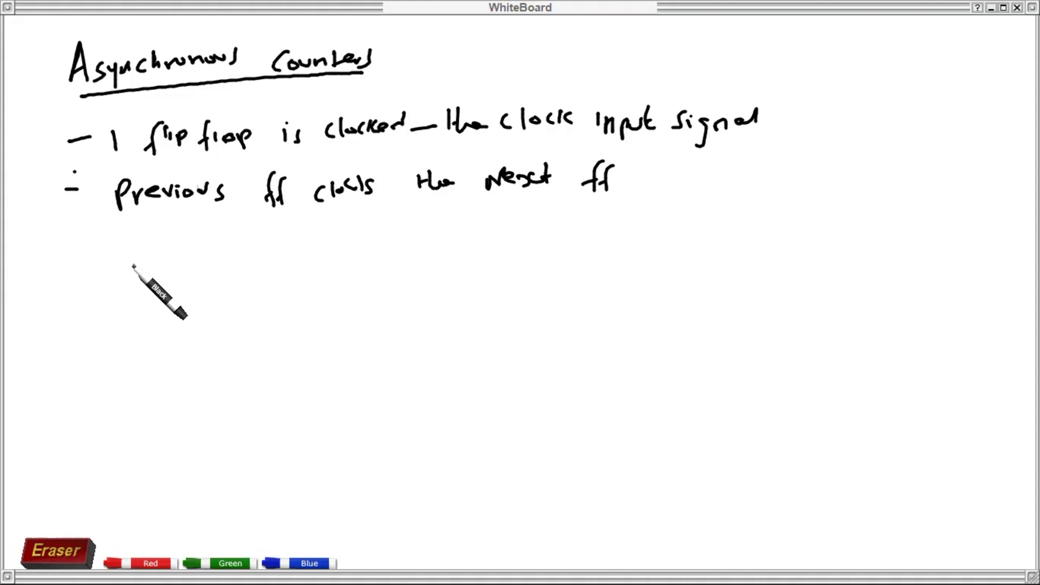
Write the count range "0-7" under the bullets, with "111 → 3 bits" and "3 ff" beneath it.
drag(155, 250, 206, 264)
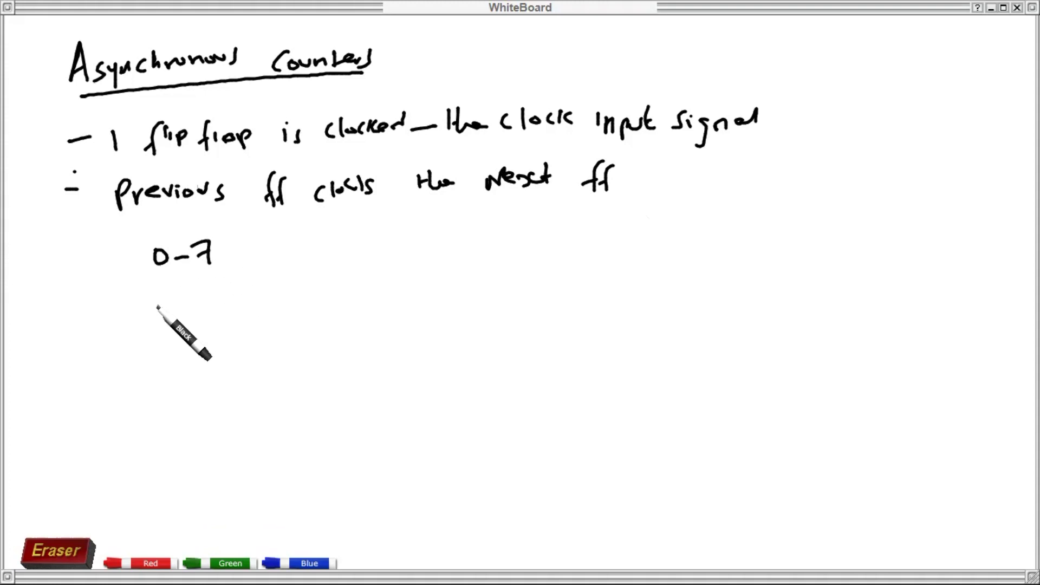
mouse_move(161, 298)
mouse_down()
mouse_move(161, 321)
mouse_move(241, 304)
mouse_move(239, 319)
mouse_move(285, 314)
mouse_move(273, 318)
mouse_up()
mouse_move(309, 280)
mouse_down()
mouse_move(321, 301)
mouse_move(344, 301)
mouse_up()
drag(273, 332, 274, 365)
mouse_move(324, 330)
mouse_down()
mouse_move(322, 366)
mouse_move(341, 350)
mouse_up()
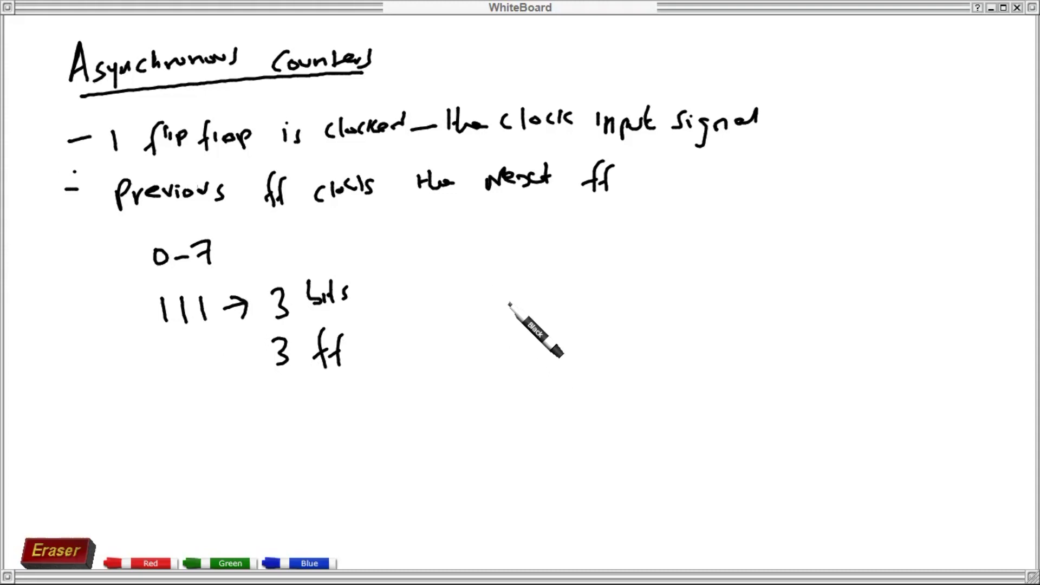
Draw three upright rectangles in a row beside the bit calculation to represent the flip-flops.
mouse_move(507, 289)
mouse_down()
mouse_move(503, 378)
mouse_move(519, 286)
mouse_move(532, 282)
mouse_move(571, 304)
mouse_move(562, 371)
mouse_move(504, 378)
mouse_up()
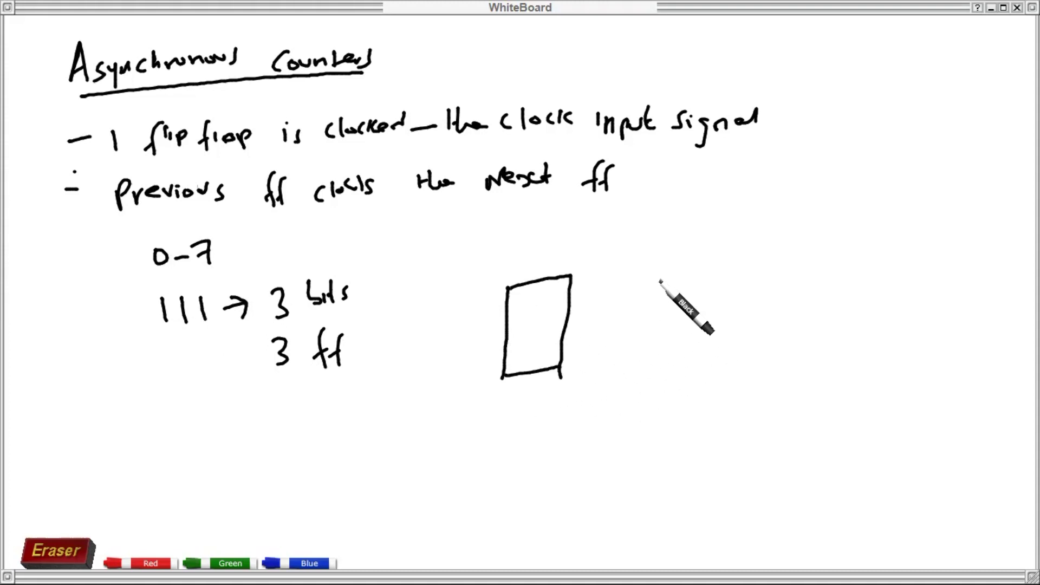
drag(651, 279, 645, 362)
mouse_move(652, 275)
mouse_down()
mouse_move(718, 270)
mouse_move(690, 367)
mouse_move(648, 364)
mouse_move(702, 371)
mouse_up()
drag(787, 273, 773, 359)
mouse_move(796, 270)
mouse_down()
mouse_move(853, 267)
mouse_move(836, 375)
mouse_up()
drag(772, 373, 837, 374)
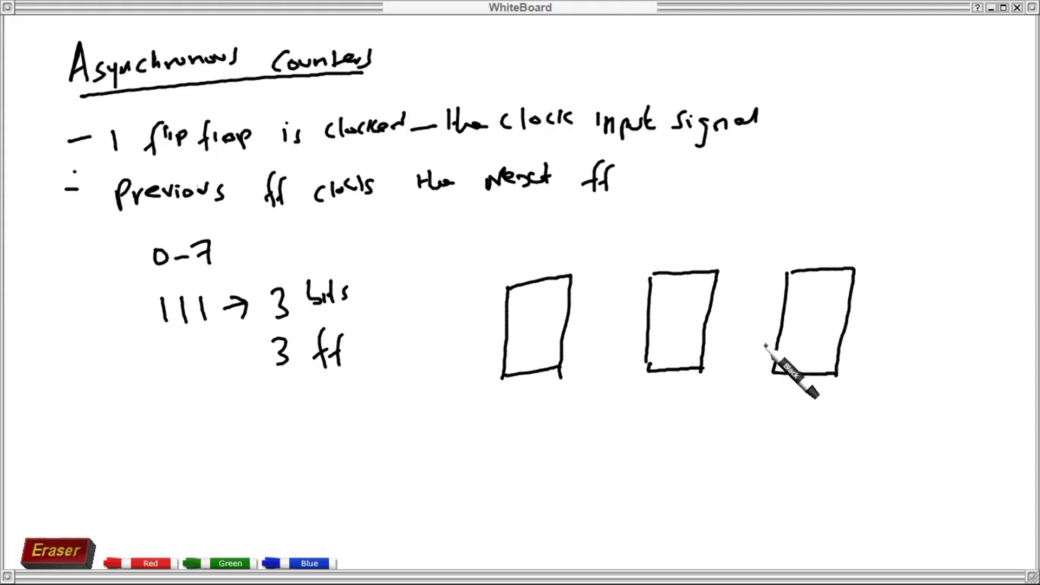
Add a clock triangle to each flip-flop and wire a pulse waveform to the rightmost flip-flop's clock input.
drag(787, 317, 785, 334)
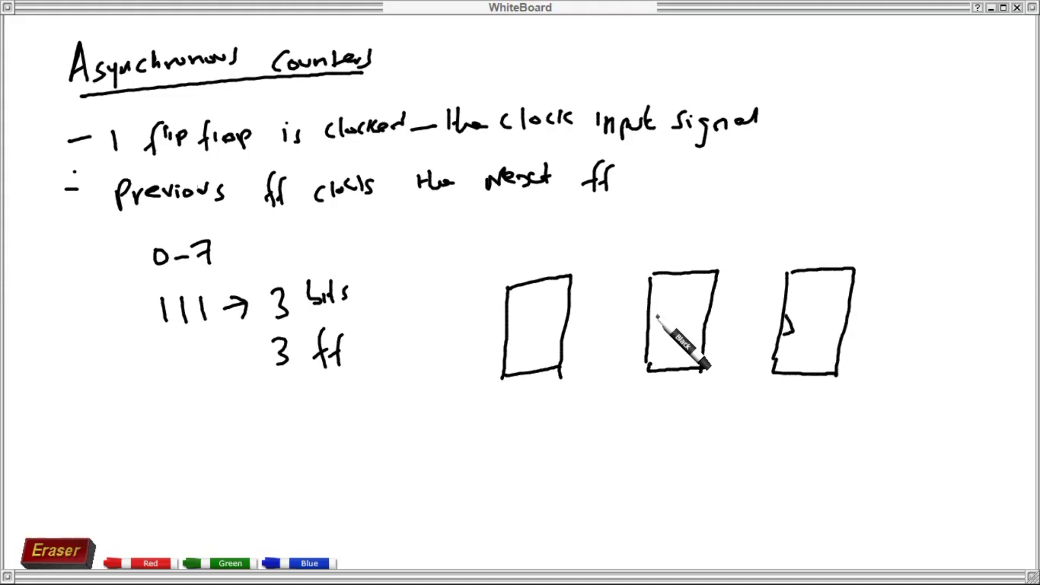
drag(657, 327, 650, 332)
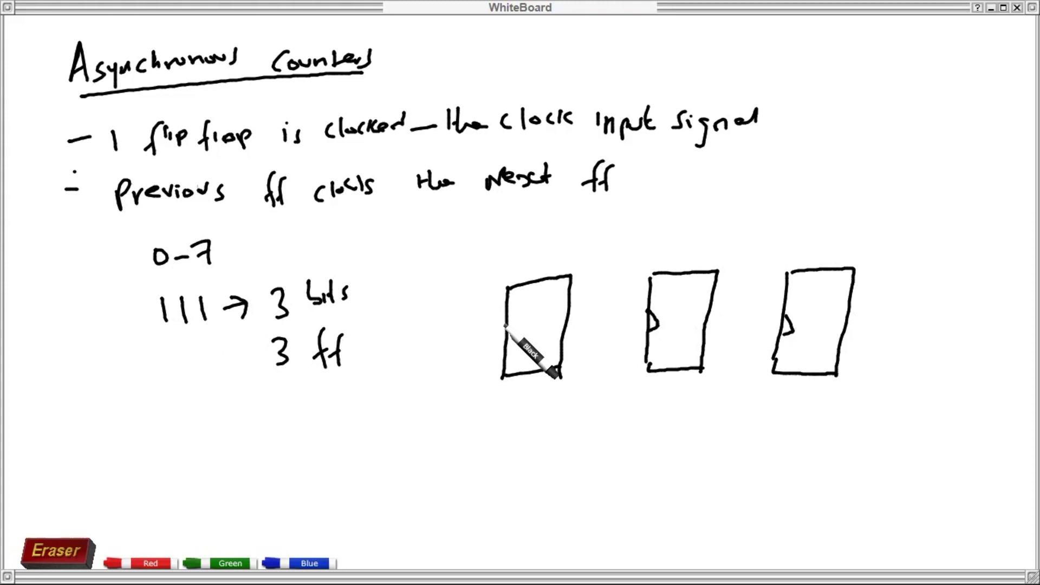
drag(511, 323, 508, 342)
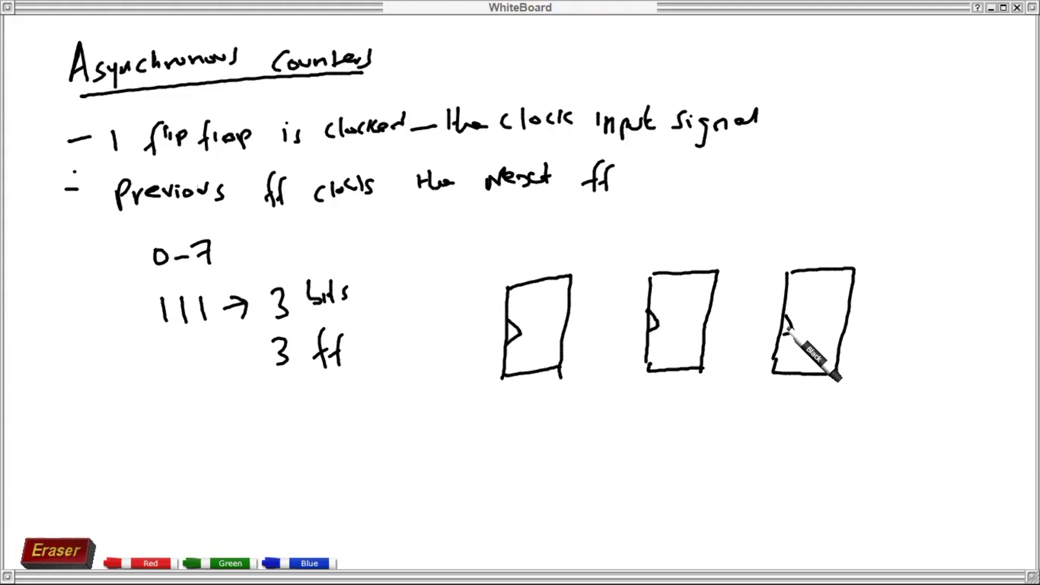
mouse_move(779, 324)
mouse_down()
mouse_move(743, 412)
mouse_move(717, 414)
mouse_up()
mouse_move(660, 433)
mouse_down()
mouse_move(683, 430)
mouse_move(678, 411)
mouse_move(691, 411)
mouse_move(713, 428)
mouse_up()
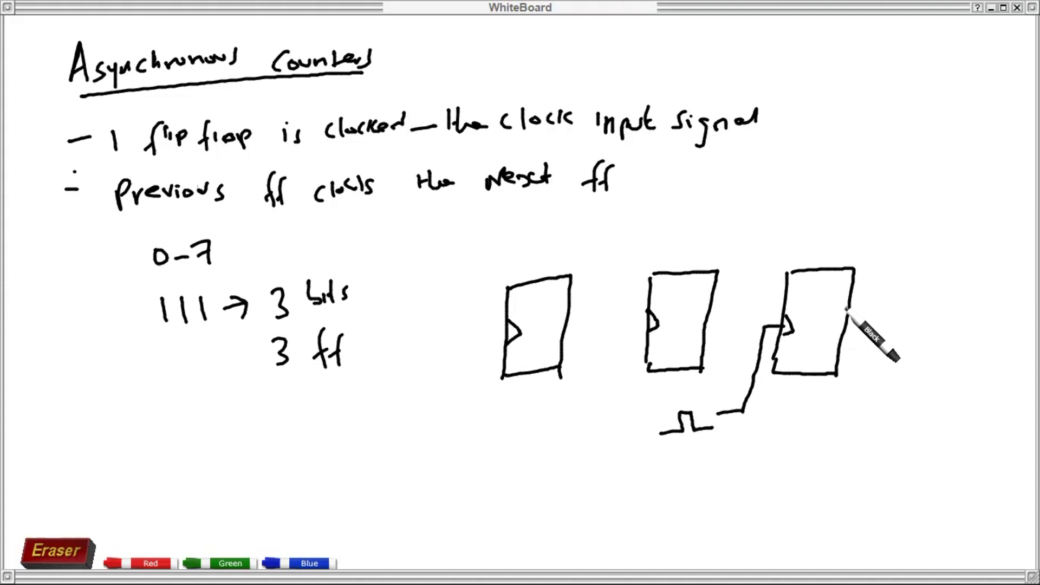
Label the outputs Q and Q-bar inside all three flip-flops.
mouse_move(837, 291)
mouse_down()
mouse_move(832, 299)
mouse_move(843, 291)
mouse_up()
drag(827, 341, 833, 331)
drag(830, 341, 825, 352)
drag(698, 293, 699, 297)
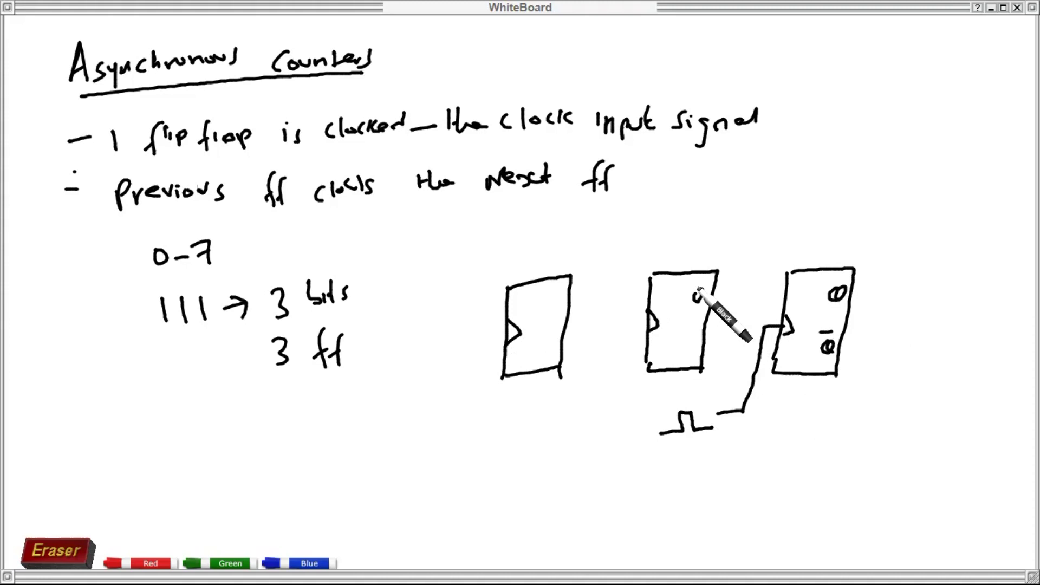
drag(693, 338, 690, 347)
drag(686, 328, 696, 328)
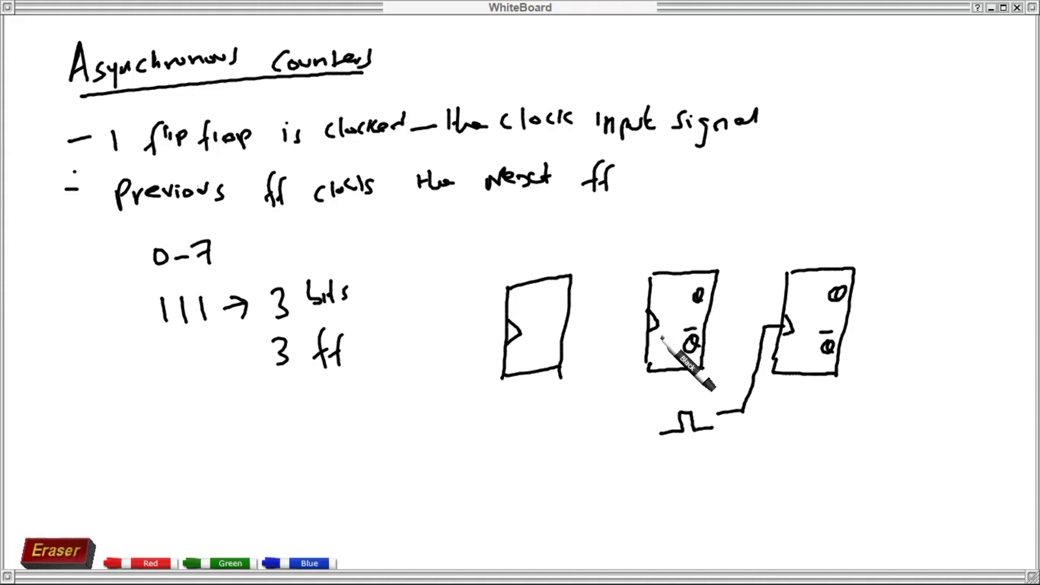
drag(558, 295, 559, 303)
mouse_move(554, 341)
mouse_down()
mouse_move(550, 355)
mouse_move(548, 335)
mouse_up()
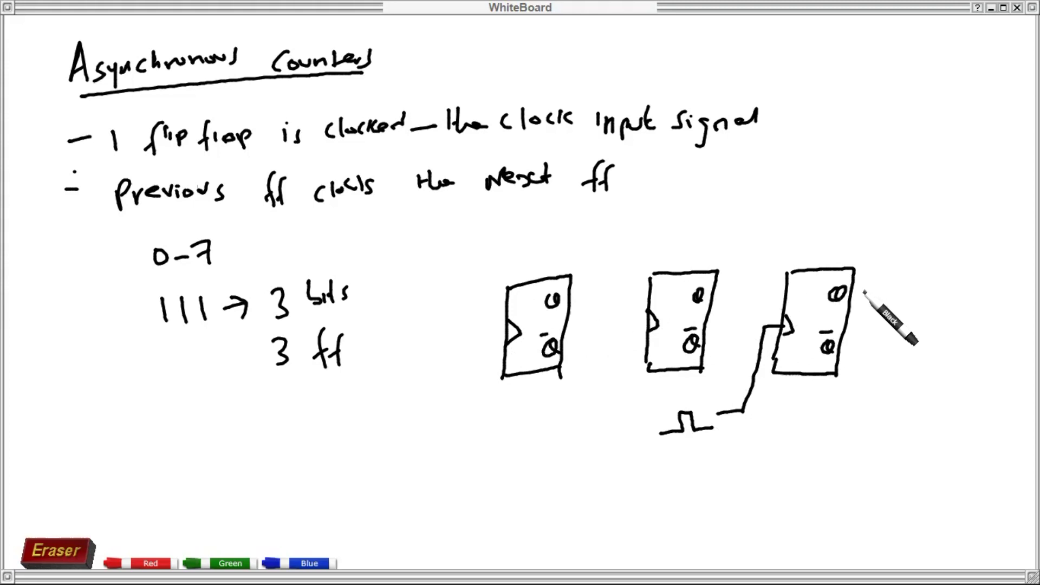
Wire the Q outputs of the rightmost and middle flip-flops to the clock input of the neighbour on their left.
mouse_move(857, 293)
mouse_down()
mouse_move(877, 241)
mouse_move(640, 250)
mouse_move(621, 253)
mouse_move(616, 297)
mouse_move(618, 319)
mouse_move(651, 329)
mouse_up()
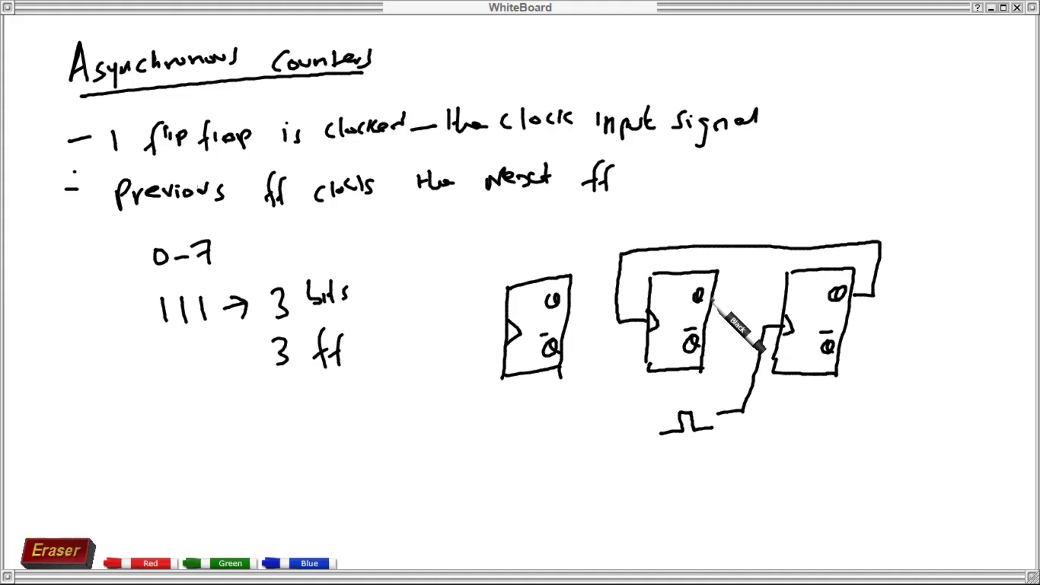
mouse_move(714, 299)
mouse_down()
mouse_move(745, 296)
mouse_move(745, 231)
mouse_move(596, 232)
mouse_up()
mouse_move(521, 234)
mouse_down()
mouse_move(474, 237)
mouse_move(462, 265)
mouse_move(460, 326)
mouse_move(505, 329)
mouse_up()
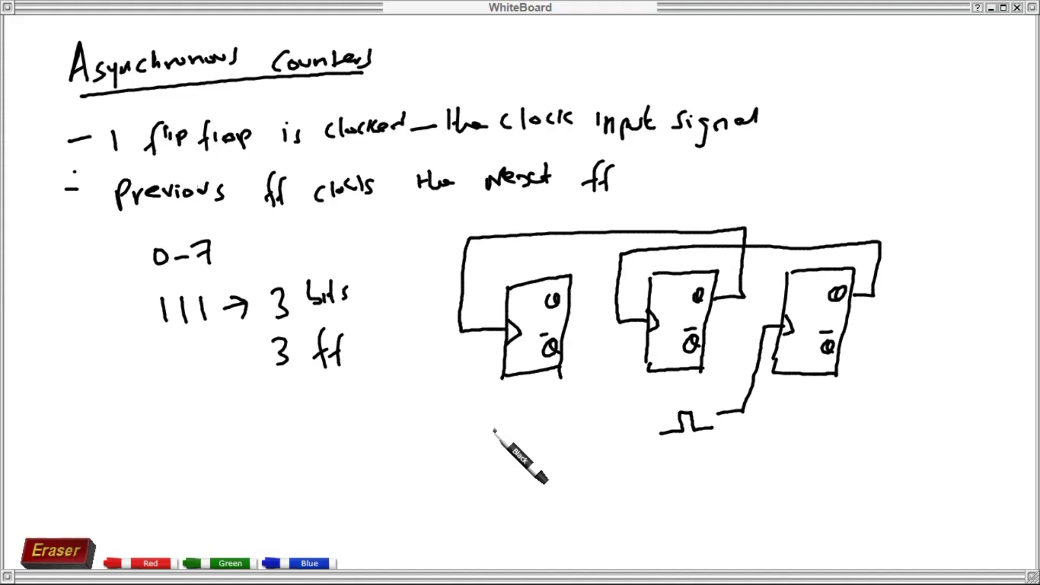
Handwrite the bullet "Toggle mode" below the "3 ff" line.
drag(80, 419, 136, 401)
mouse_move(131, 410)
mouse_down()
mouse_move(133, 426)
mouse_move(142, 417)
mouse_up()
mouse_move(160, 411)
mouse_down()
mouse_move(162, 432)
mouse_move(173, 432)
mouse_up()
mouse_move(183, 406)
mouse_down()
mouse_move(186, 429)
mouse_move(201, 413)
mouse_up()
drag(237, 418, 296, 398)
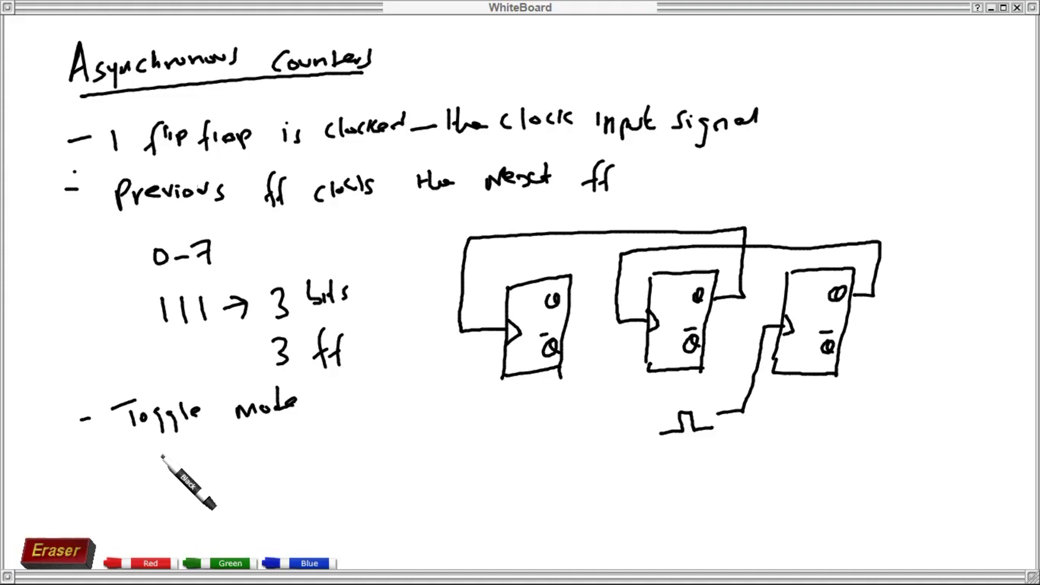
Write "JK flip flop" and "11 → Toggle" under the Toggle mode bullet.
mouse_move(173, 453)
mouse_down()
mouse_move(154, 473)
mouse_move(174, 451)
mouse_up()
drag(190, 445, 190, 465)
mouse_move(203, 447)
mouse_down()
mouse_move(207, 462)
mouse_move(300, 463)
mouse_move(307, 445)
mouse_move(325, 444)
mouse_up()
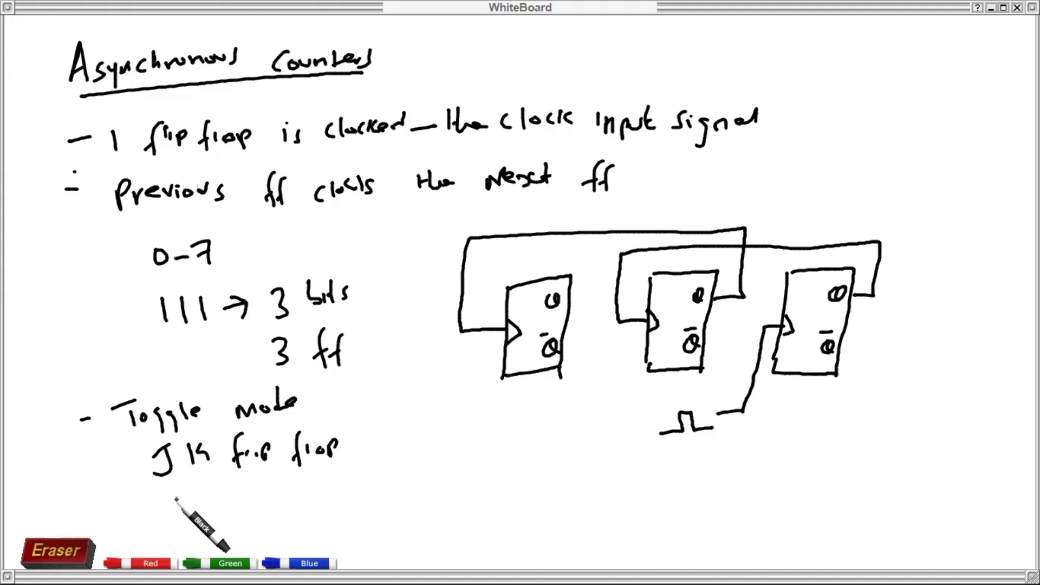
mouse_move(173, 495)
mouse_down()
mouse_move(175, 517)
mouse_move(202, 516)
mouse_move(248, 511)
mouse_move(295, 485)
mouse_up()
drag(283, 488, 285, 507)
drag(297, 495, 310, 505)
drag(324, 484, 325, 491)
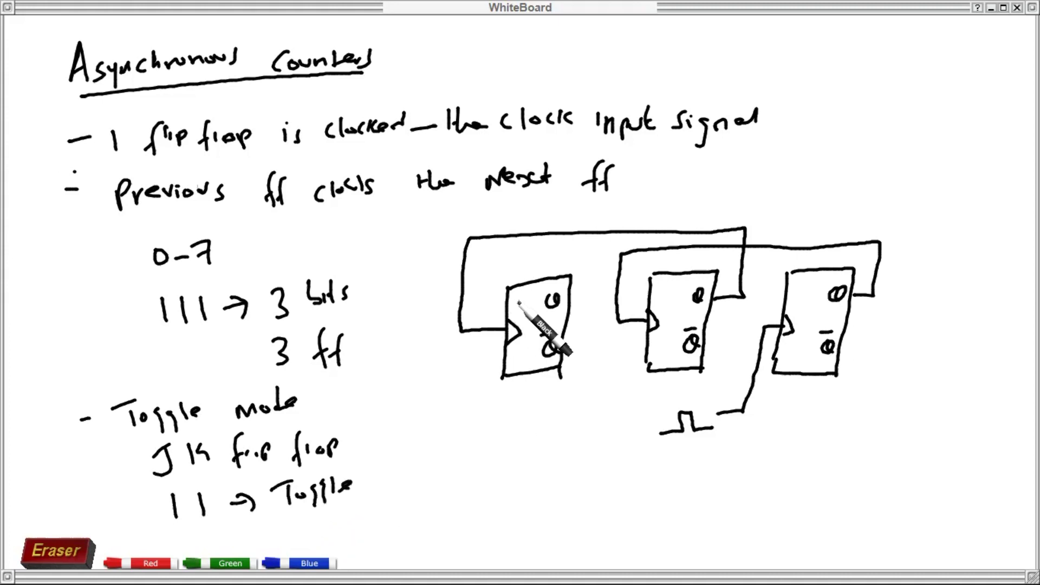
Label the J and K inputs inside all three flip-flops.
mouse_move(512, 297)
mouse_down()
mouse_move(548, 335)
mouse_move(512, 369)
mouse_move(524, 368)
mouse_up()
click(521, 354)
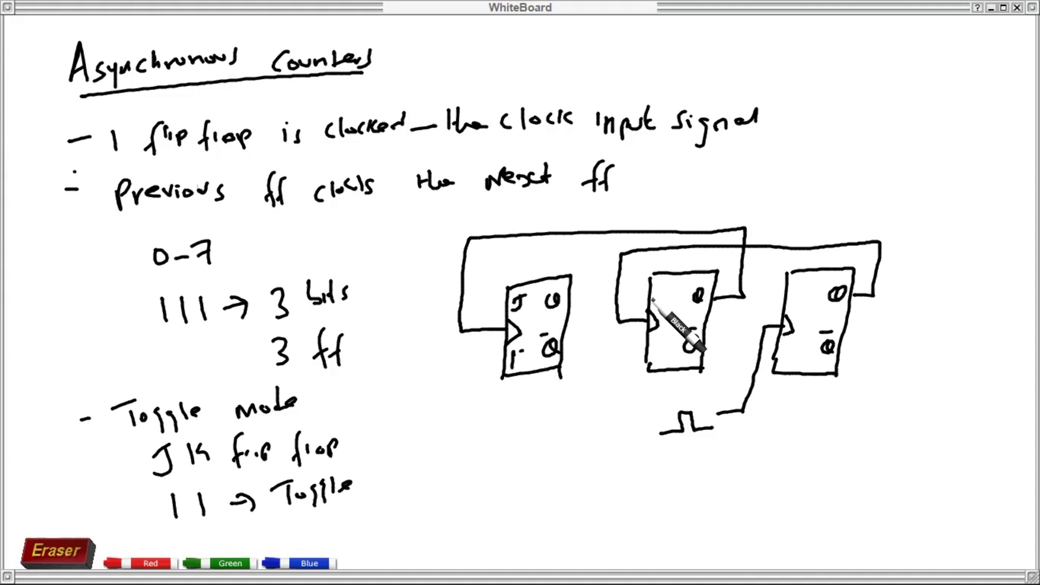
drag(655, 291, 656, 302)
mouse_move(656, 345)
mouse_down()
mouse_move(657, 361)
mouse_move(668, 361)
mouse_up()
drag(802, 291, 801, 301)
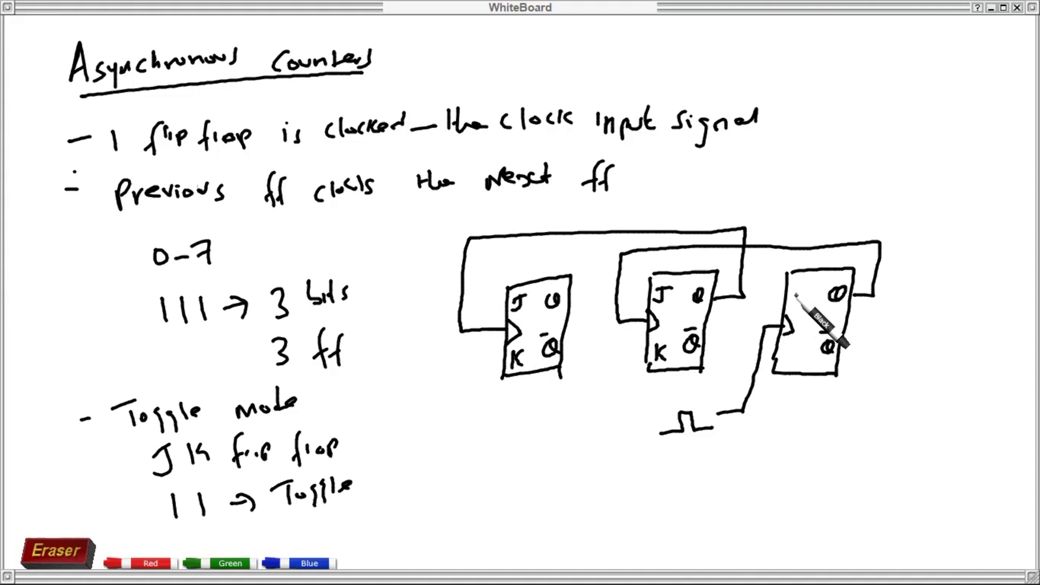
mouse_move(785, 355)
mouse_down()
mouse_move(764, 345)
mouse_move(752, 363)
mouse_move(735, 363)
mouse_move(773, 365)
mouse_up()
Draw an input lead on every J and K input and mark each one with a 1.
drag(764, 298, 791, 297)
mouse_move(627, 295)
mouse_down()
mouse_move(649, 292)
mouse_move(629, 327)
mouse_move(628, 358)
mouse_move(650, 358)
mouse_up()
drag(483, 308, 505, 306)
mouse_move(486, 367)
mouse_down()
mouse_move(505, 363)
mouse_move(468, 382)
mouse_up()
drag(474, 302, 475, 314)
drag(626, 283, 627, 292)
drag(622, 353, 623, 362)
drag(759, 291, 761, 299)
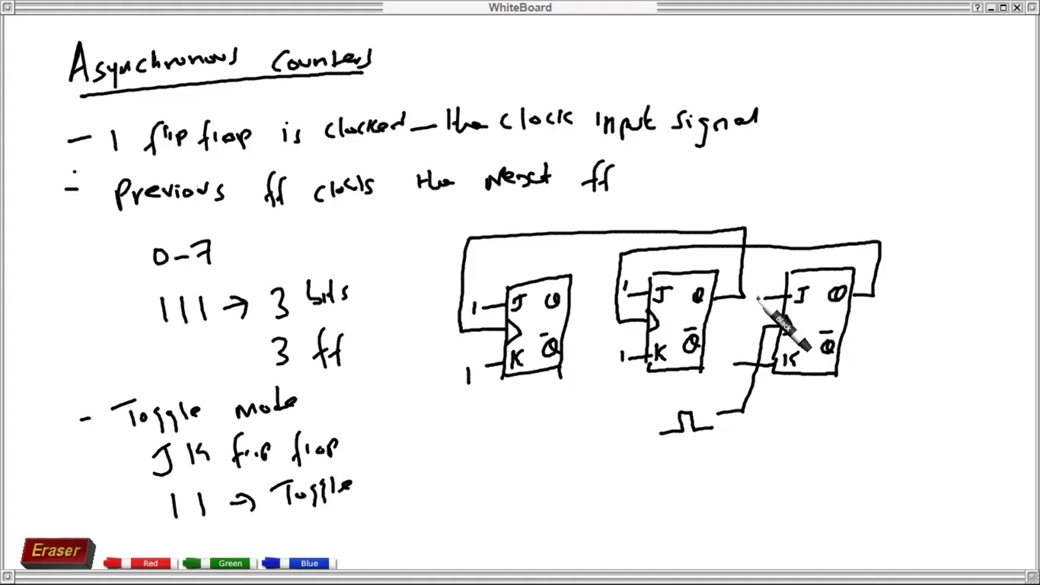
drag(726, 358, 727, 365)
Write "Mode N" below the circuit, beside the "11 → Toggle" note.
drag(673, 402, 711, 428)
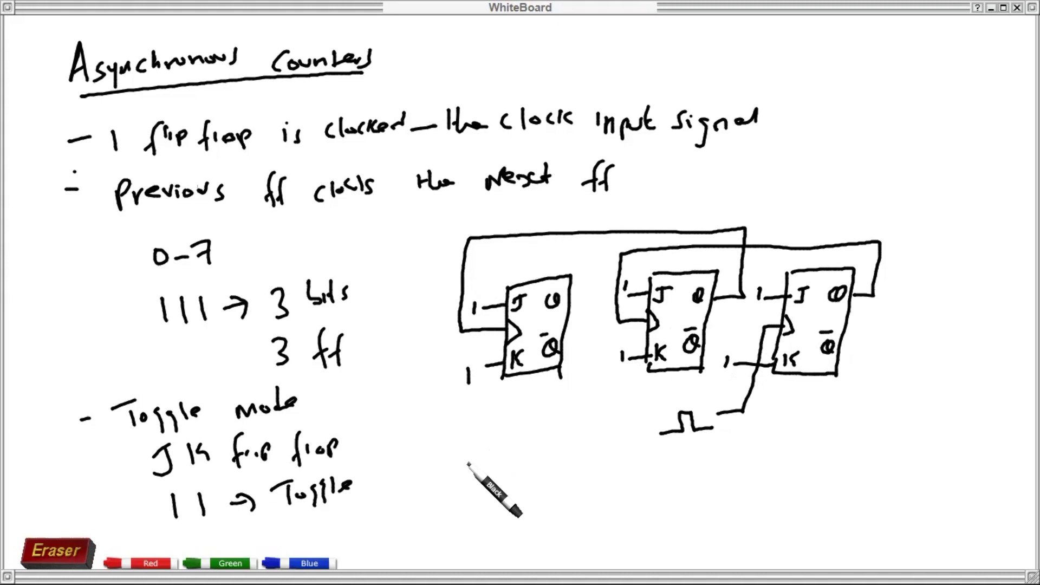
mouse_move(419, 476)
mouse_down()
mouse_move(417, 494)
mouse_move(476, 495)
mouse_move(511, 483)
mouse_move(538, 455)
mouse_up()
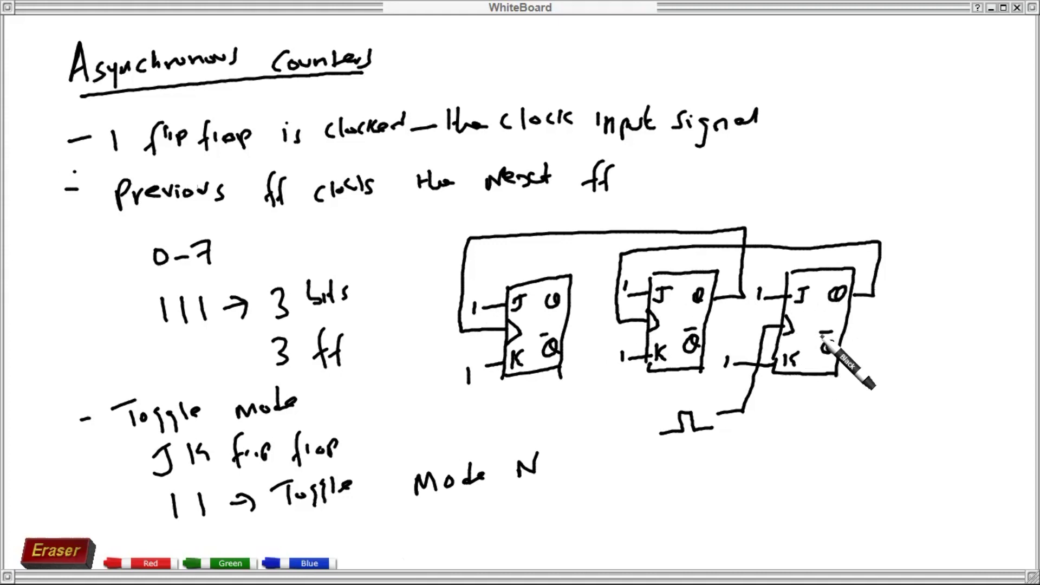
drag(821, 332, 832, 332)
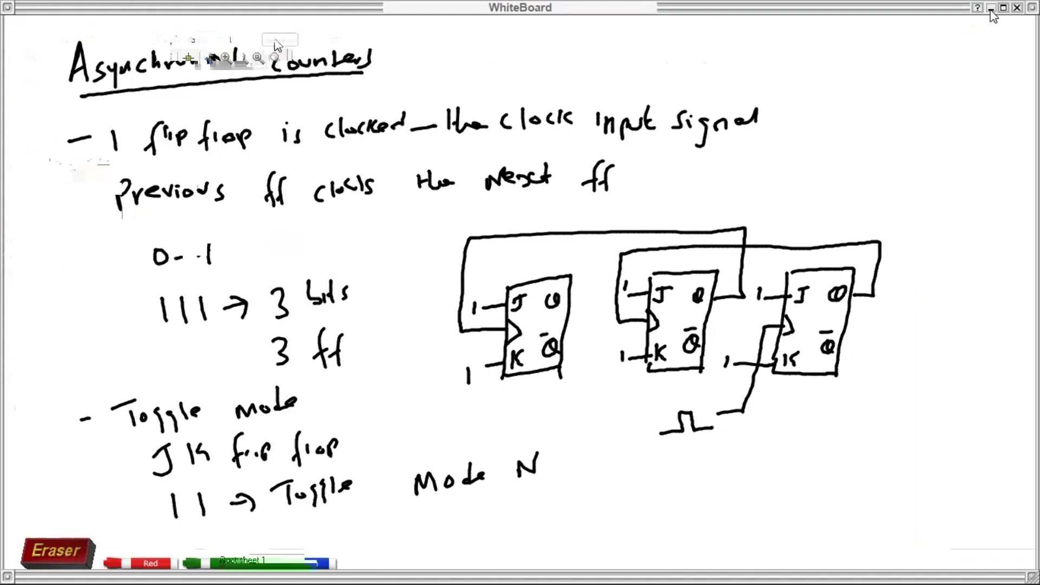
Search the device library for "jk flip" and pick the 74LS76 dual JK flip-flop with set and reset.
click(278, 40)
click(310, 59)
text(jk)
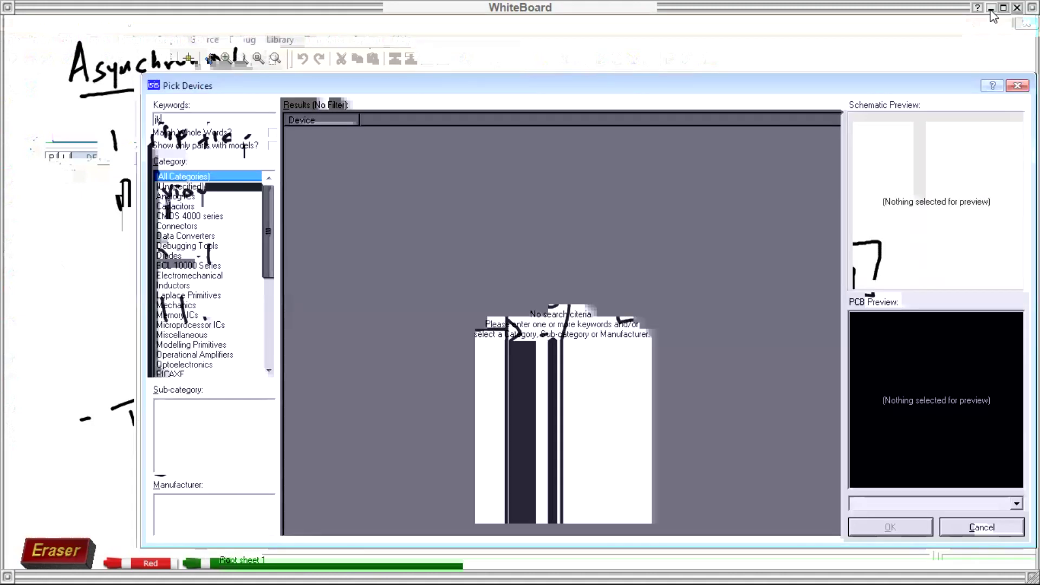
text( flip)
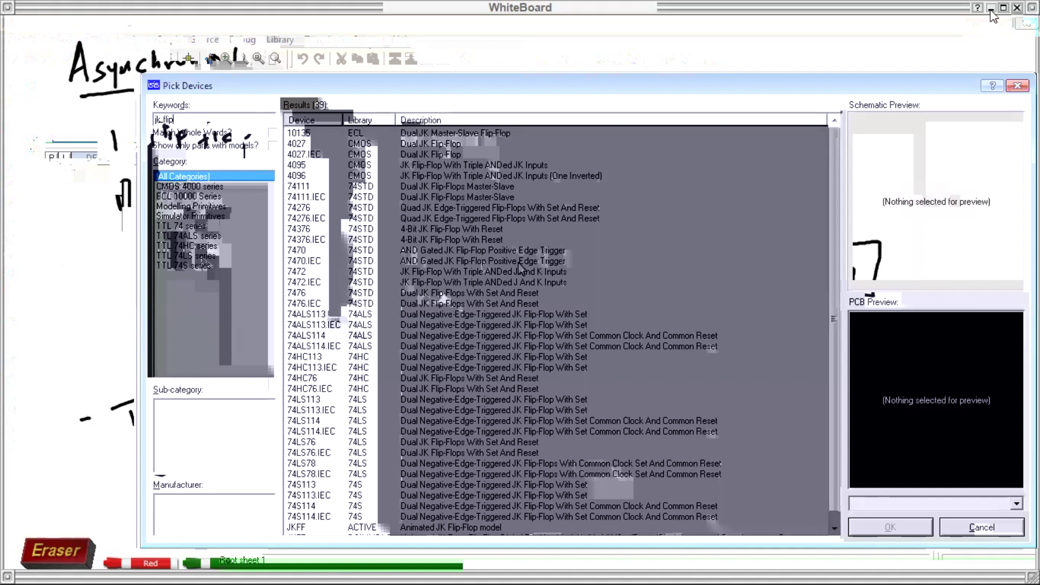
drag(840, 294, 840, 303)
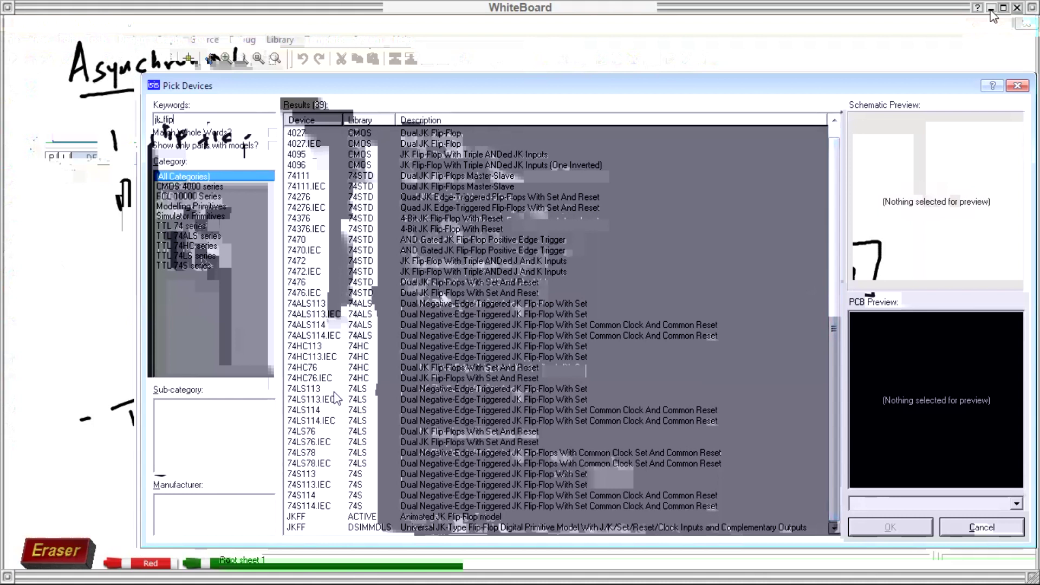
click(307, 368)
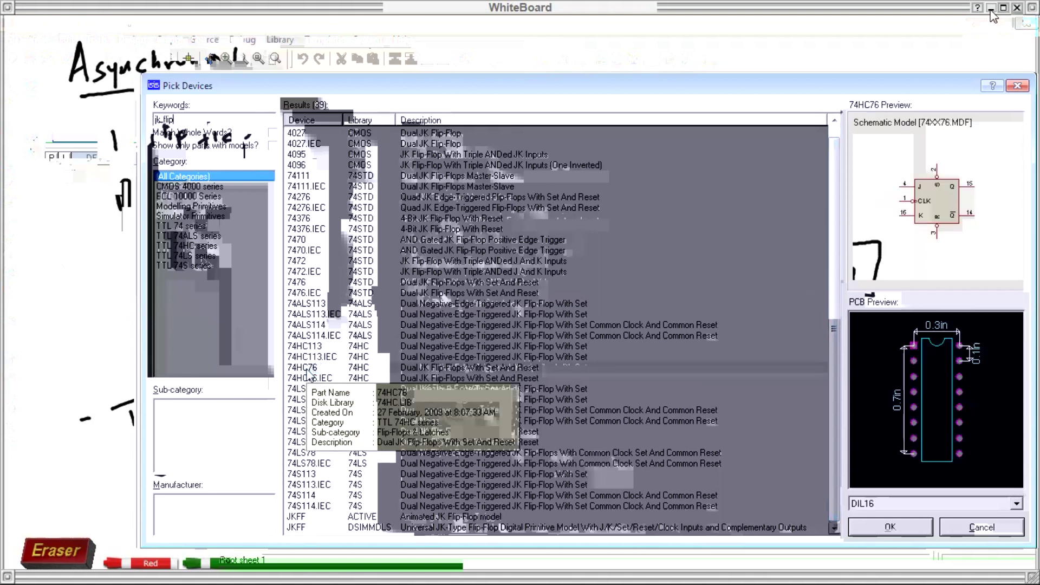
click(312, 433)
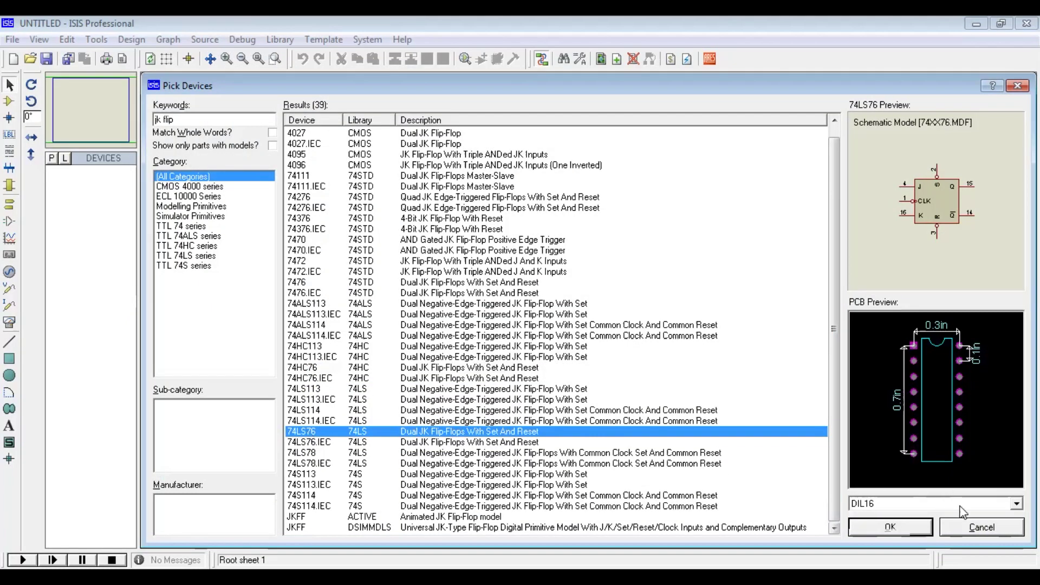
key(Tab)
key(Return)
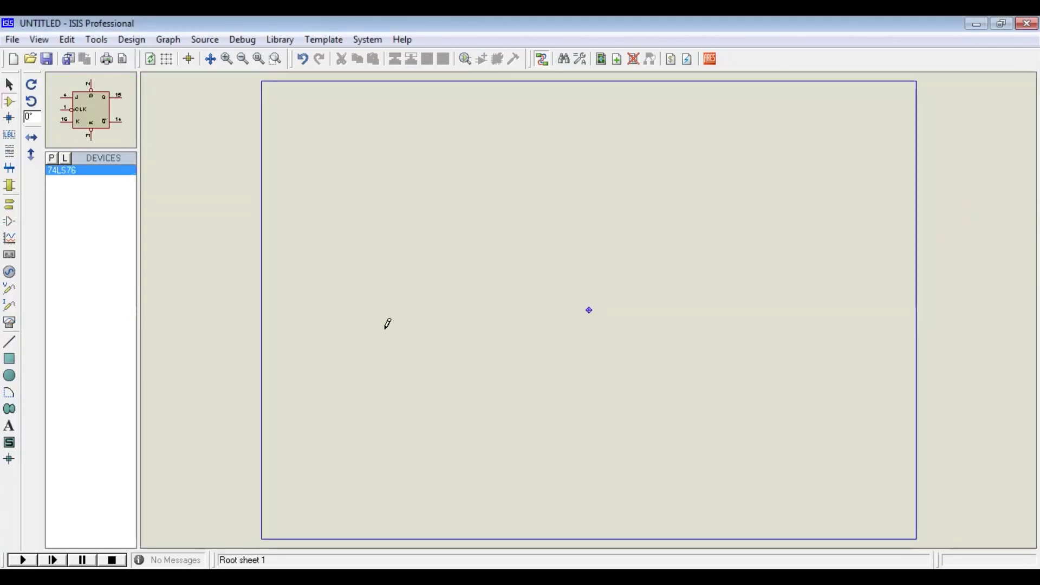
Place three 74LS76 flip-flops in a horizontal row across the lower half of the sheet.
click(364, 342)
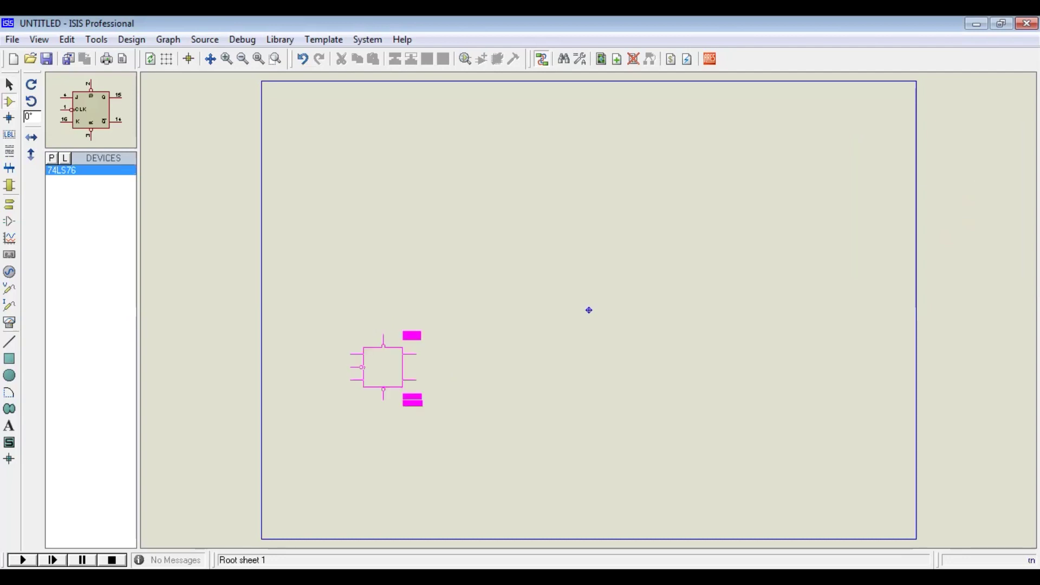
click(384, 367)
click(515, 355)
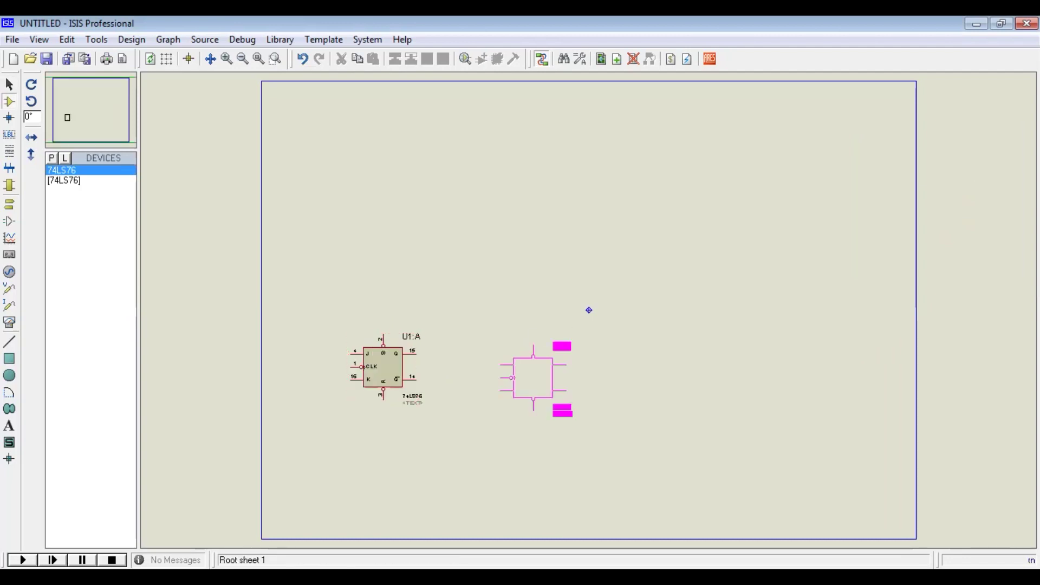
click(515, 356)
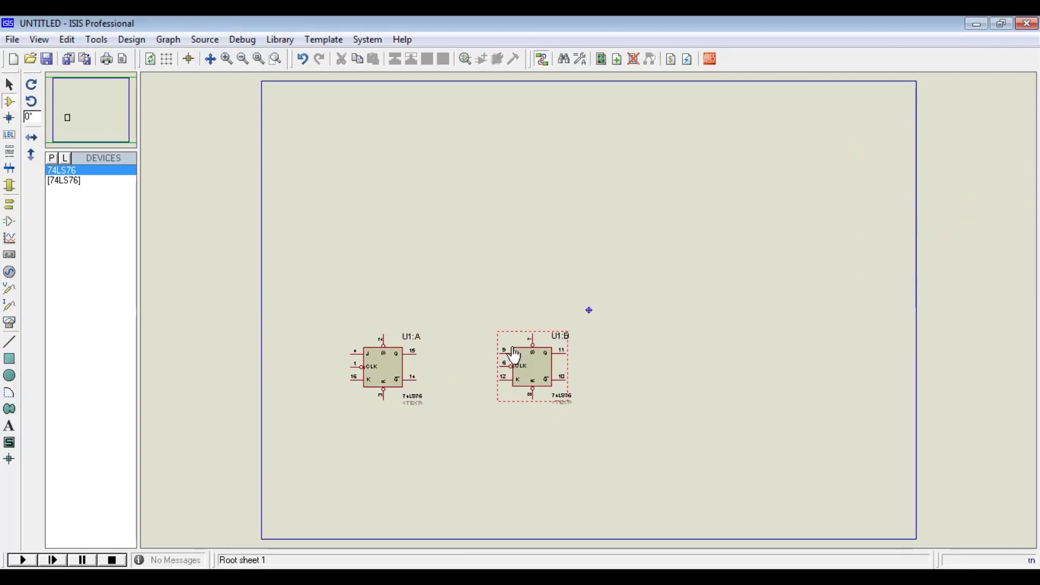
click(698, 348)
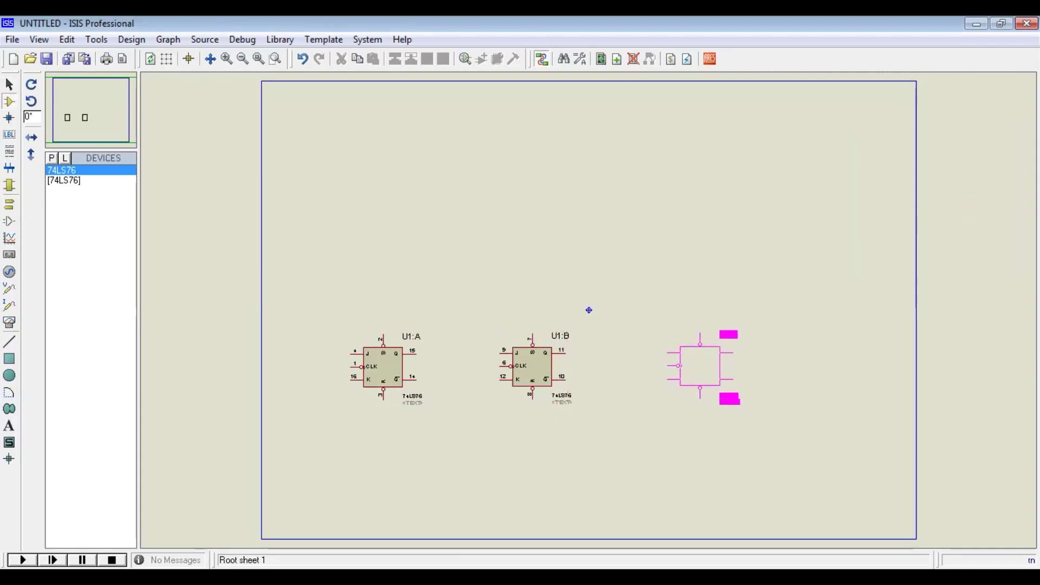
click(682, 356)
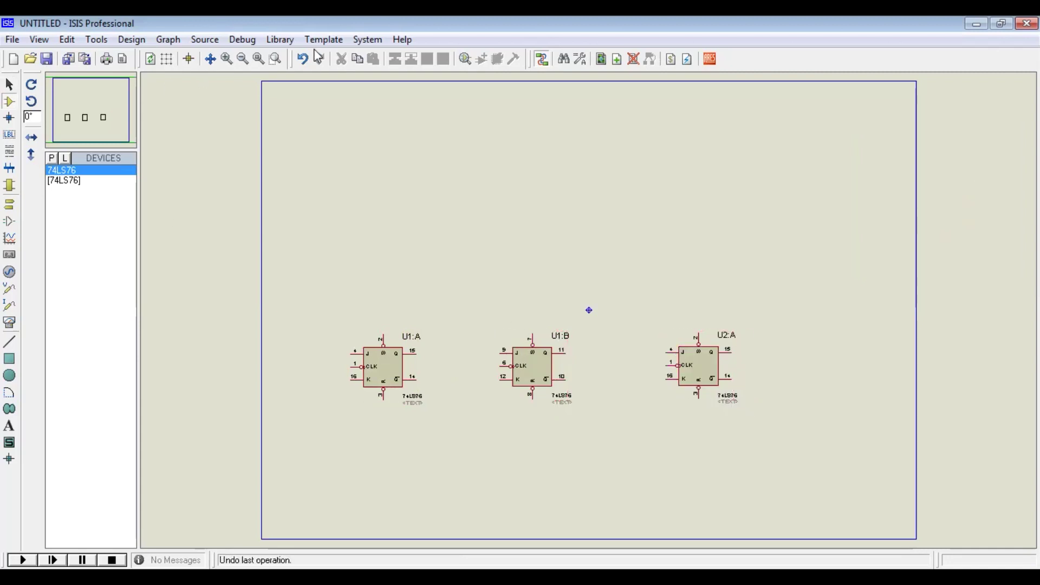
Wire the Q output of U2:A to the CLK of U1:B, and the Q output of U1:B to the CLK of U1:A.
click(227, 60)
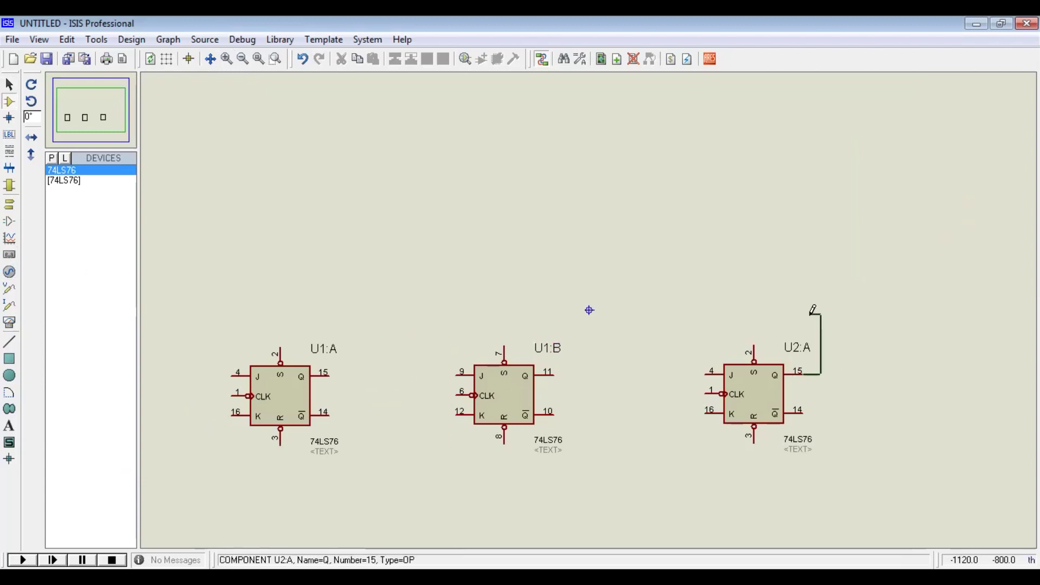
click(455, 398)
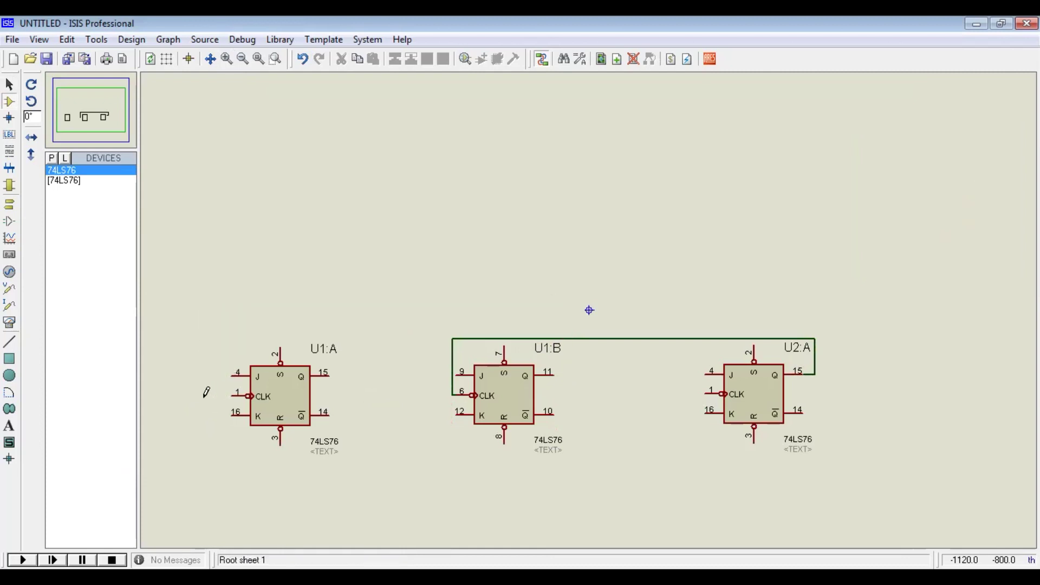
click(232, 399)
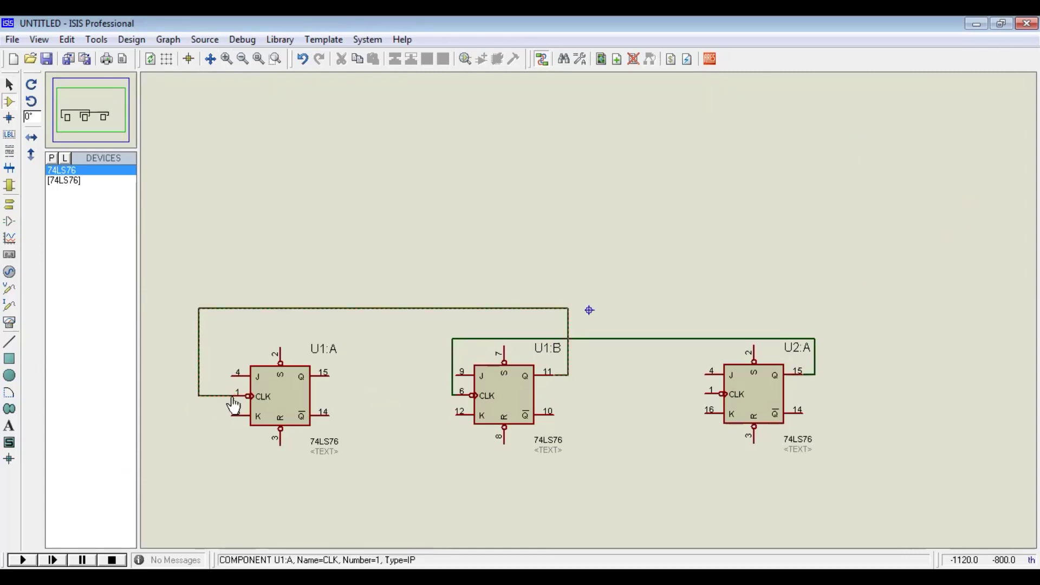
Place a DCLOCK generator between U1:B and U2:A and wire it to the CLK input of U2:A.
click(10, 273)
click(63, 279)
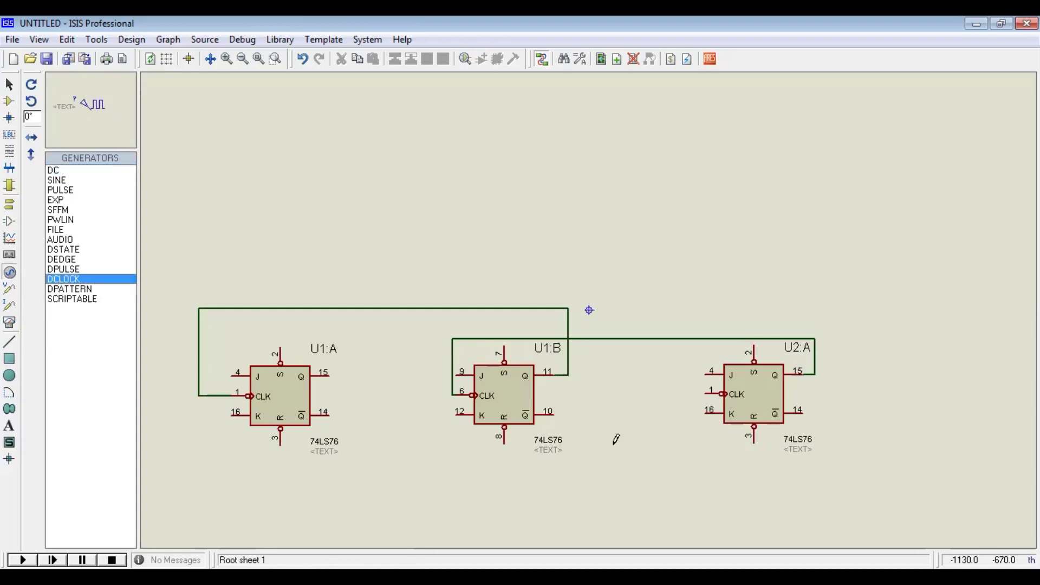
click(639, 444)
click(640, 447)
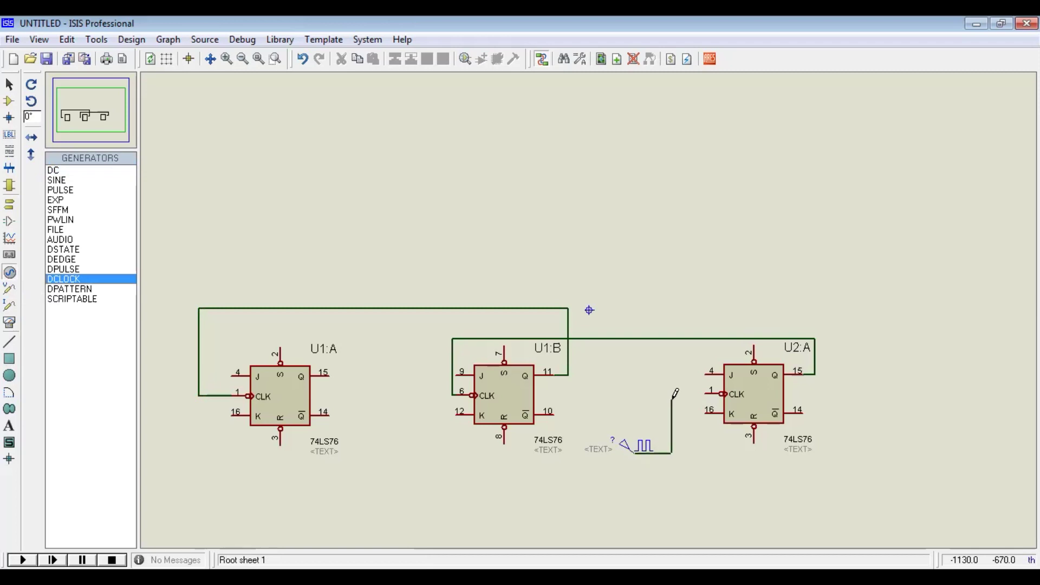
click(707, 392)
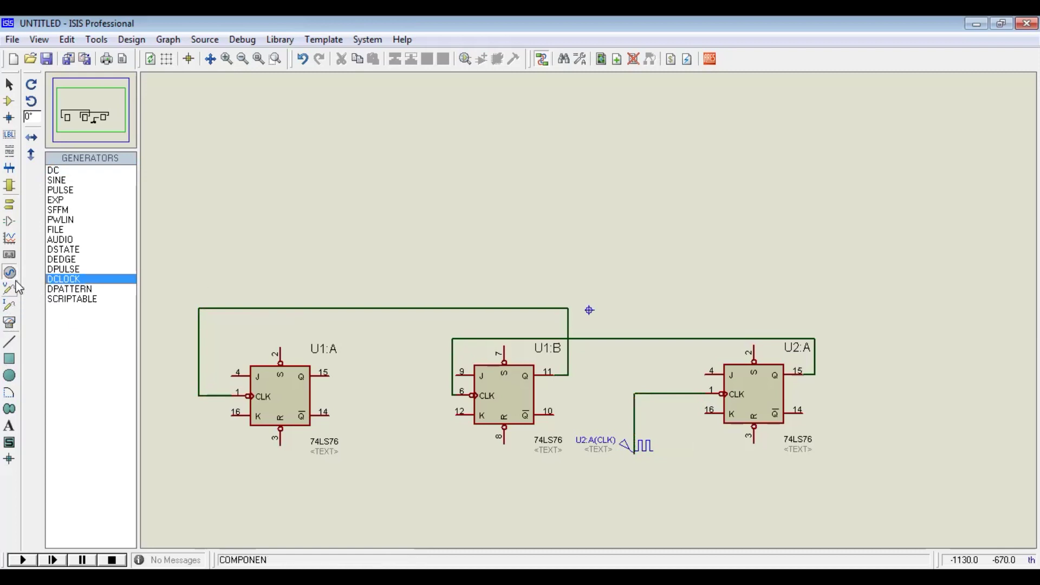
Place a DC generator below and left of U1:A and wire it to the J and K inputs of U2:A.
click(56, 173)
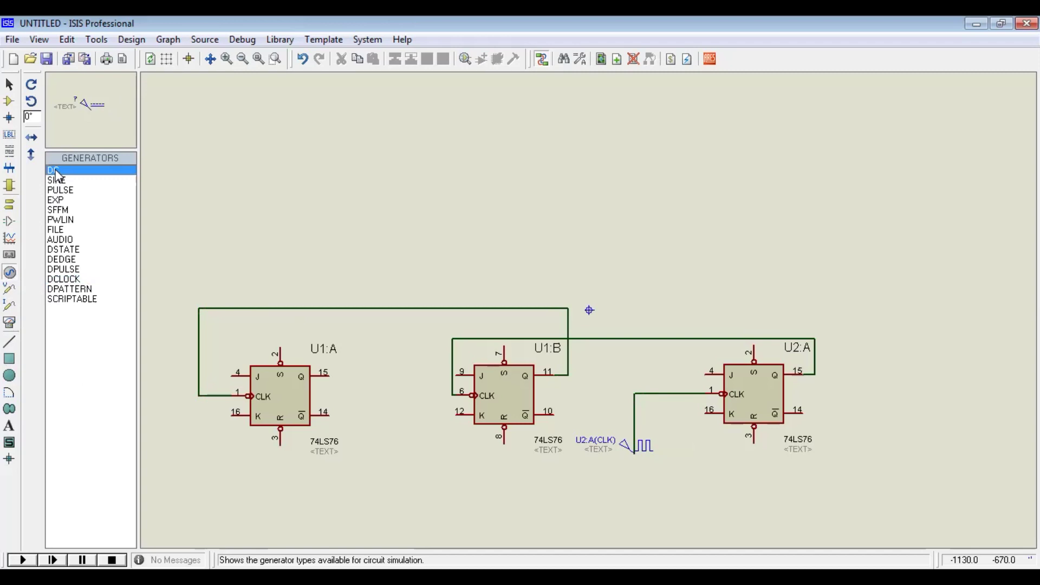
click(176, 472)
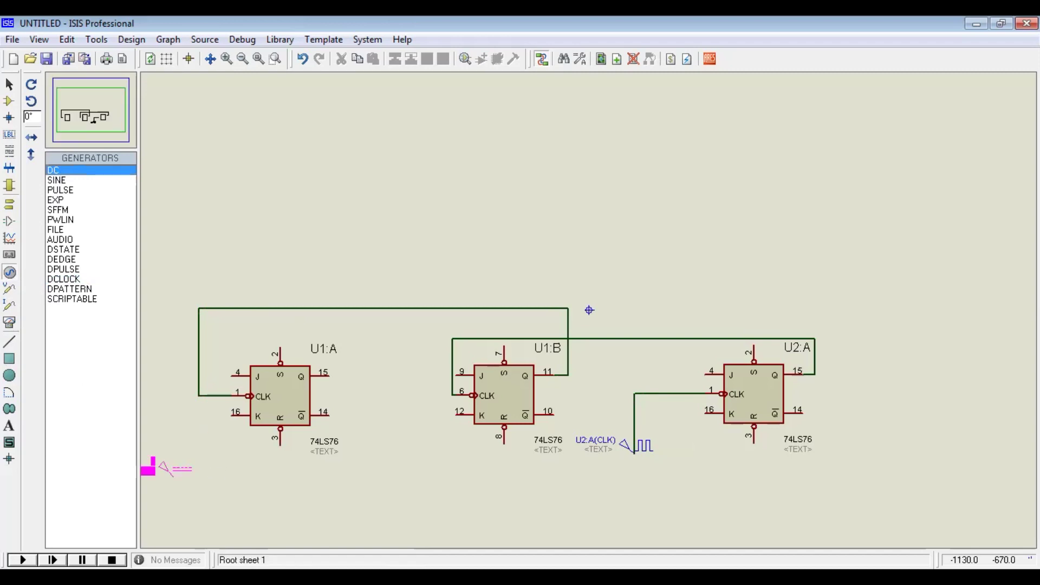
click(175, 472)
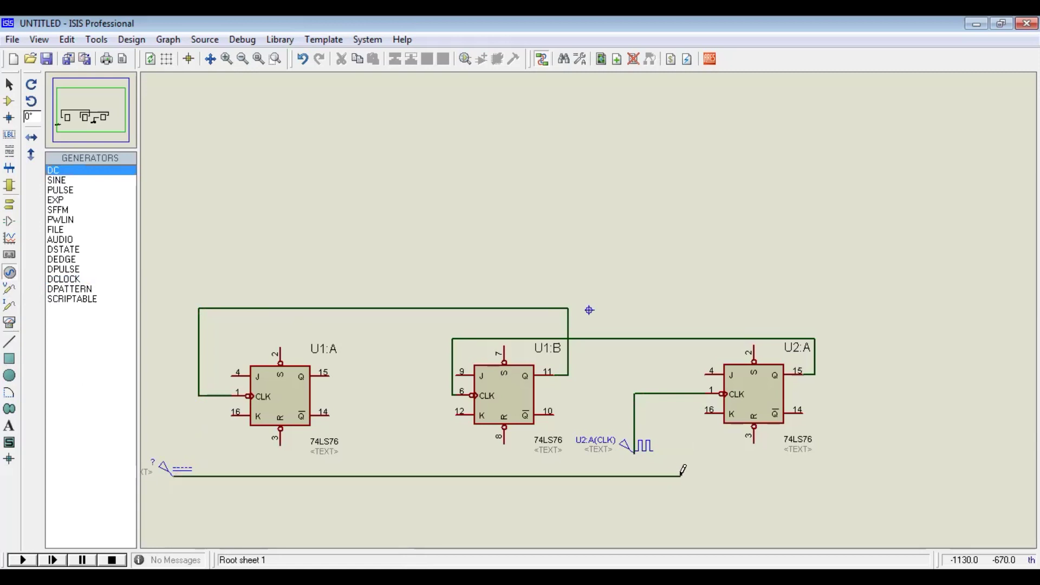
click(705, 373)
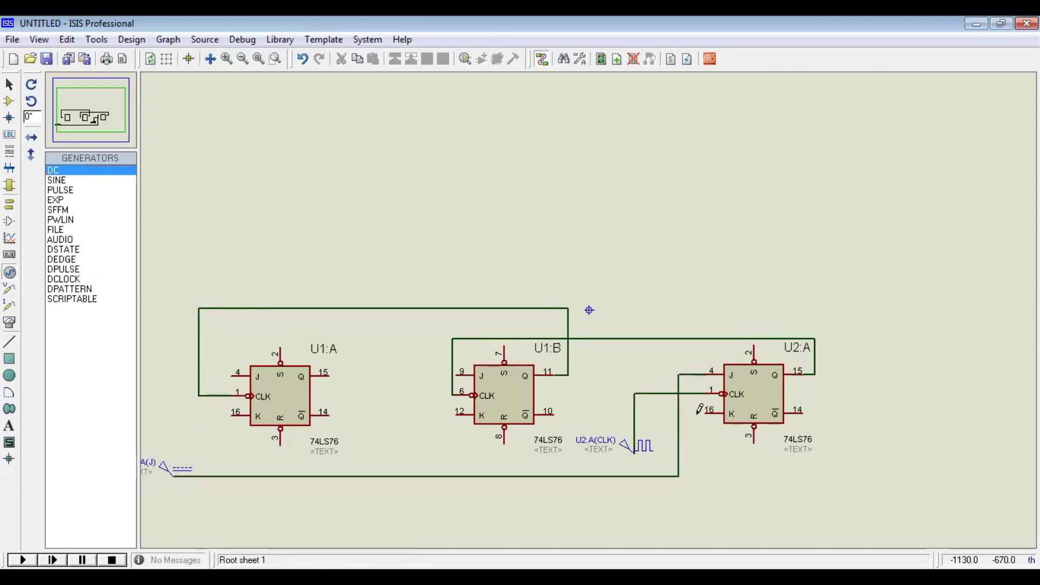
click(705, 411)
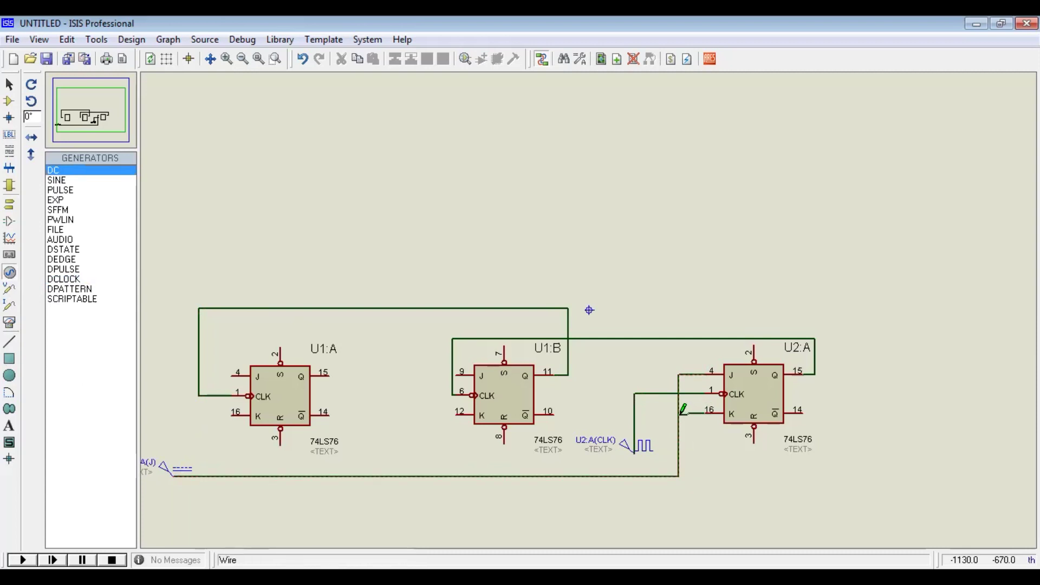
click(679, 413)
Connect the J and K inputs of U1:B and U1:A to the DC generator's wire.
click(459, 373)
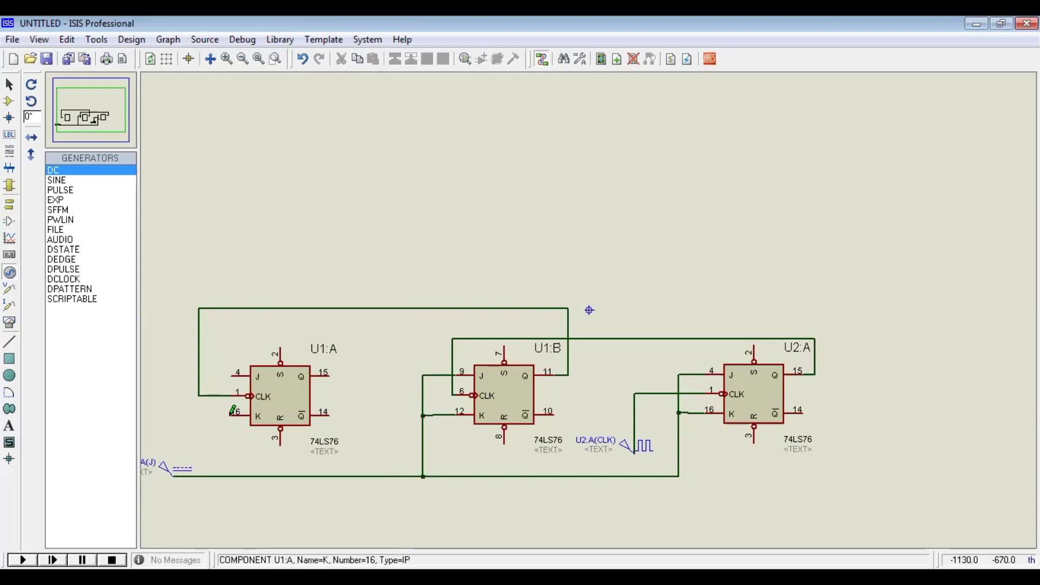
click(213, 476)
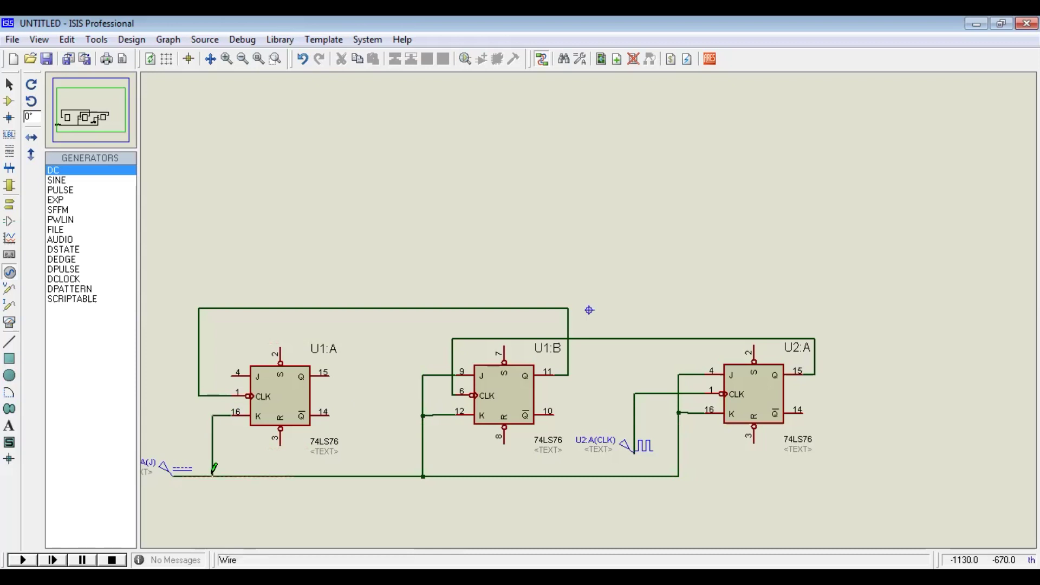
click(232, 374)
click(213, 415)
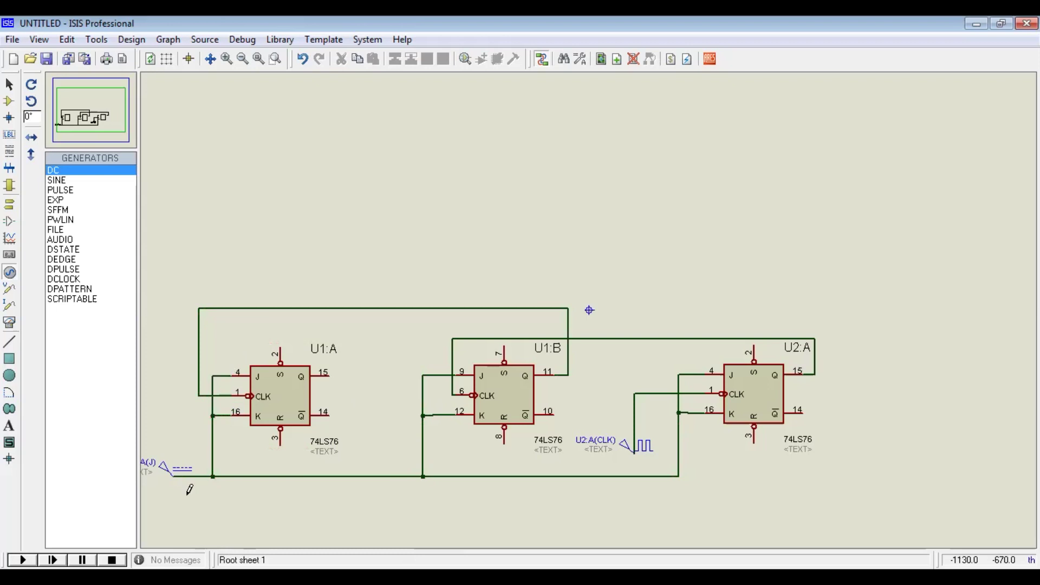
Set the DC generator's voltage to 5 volts.
click(165, 477)
click(166, 477)
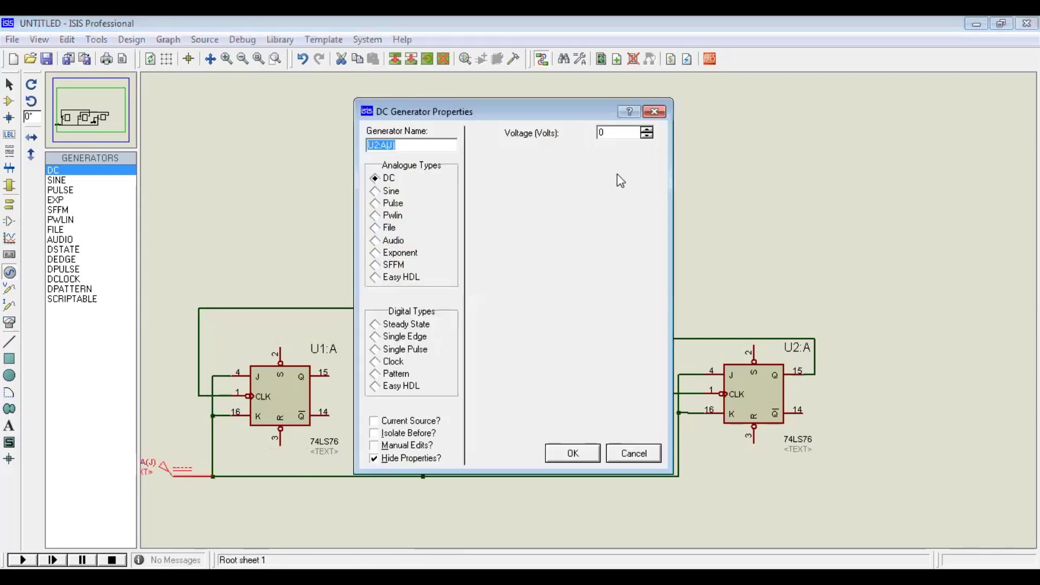
click(607, 133)
key(BackSpace)
text(5)
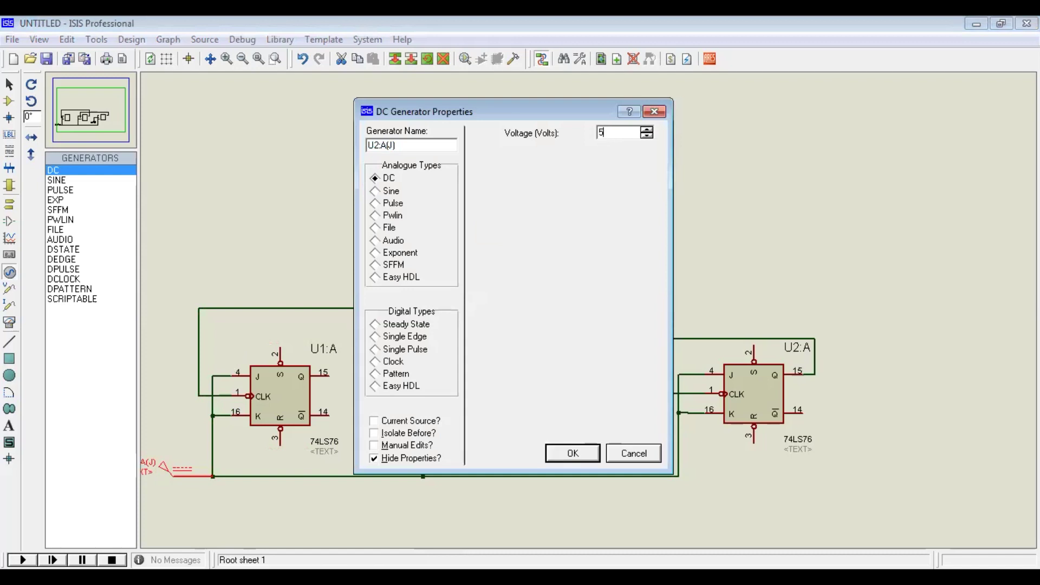
click(567, 463)
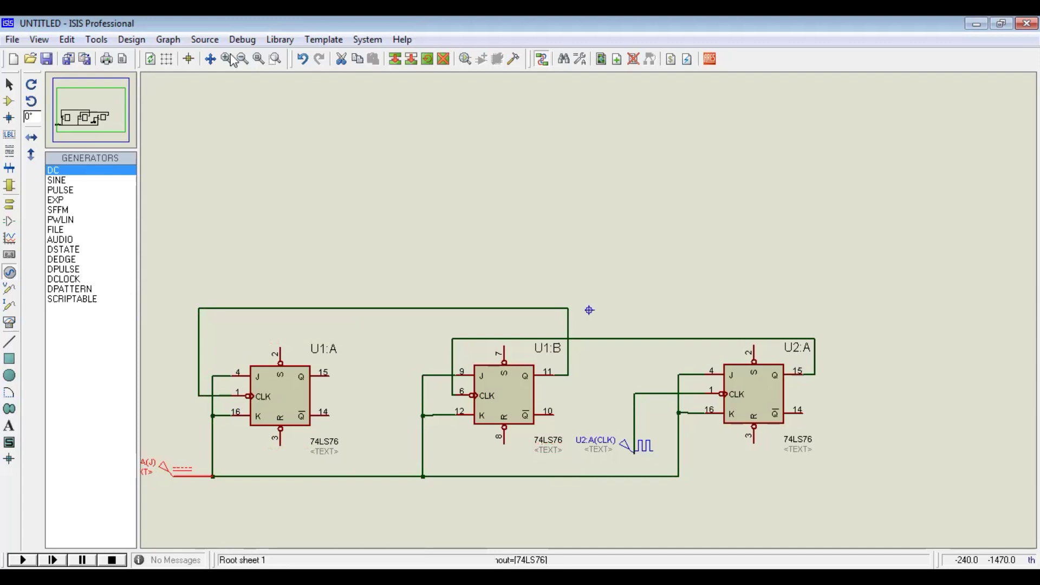
Search the device library for "7446" and pick the 7446 BCD to 7-segment decoder.
click(281, 41)
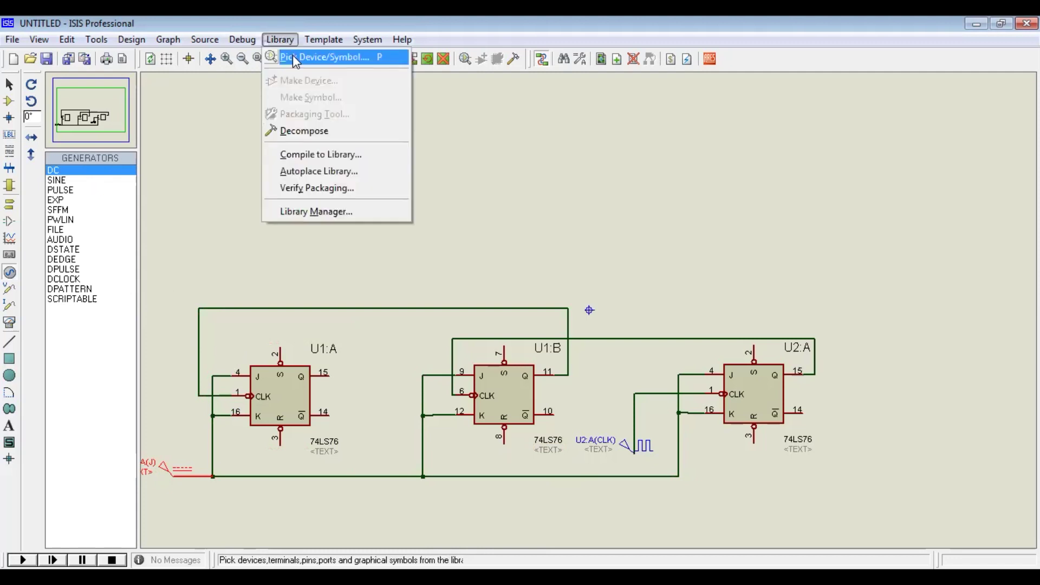
click(294, 56)
text(747)
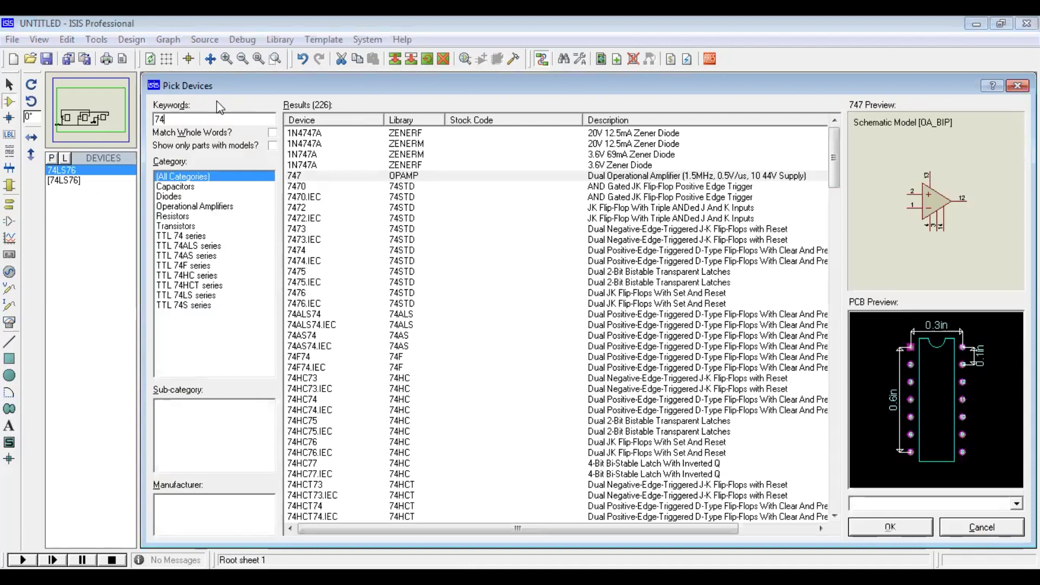
key(BackSpace)
text(446)
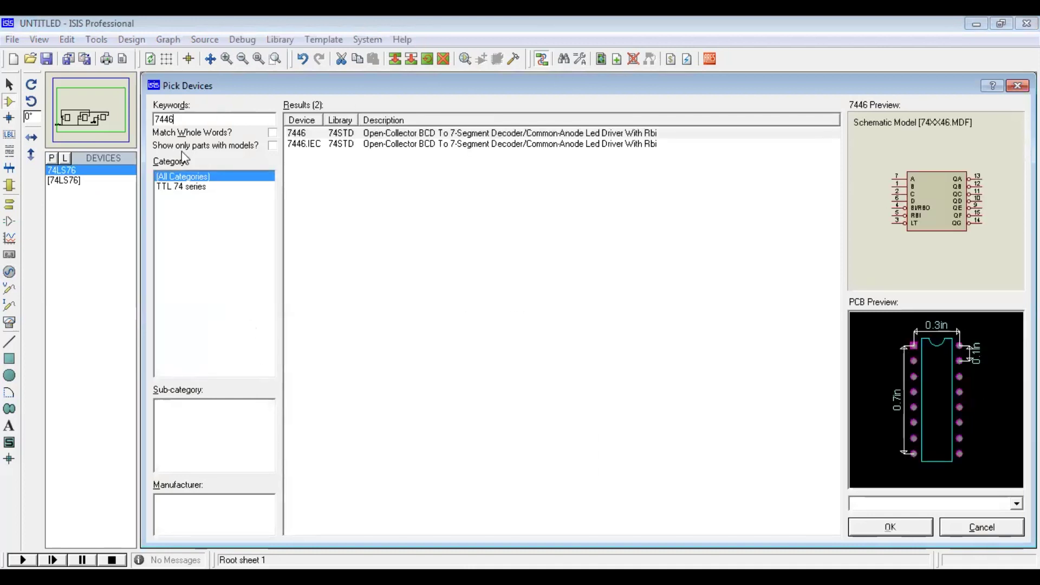
click(470, 135)
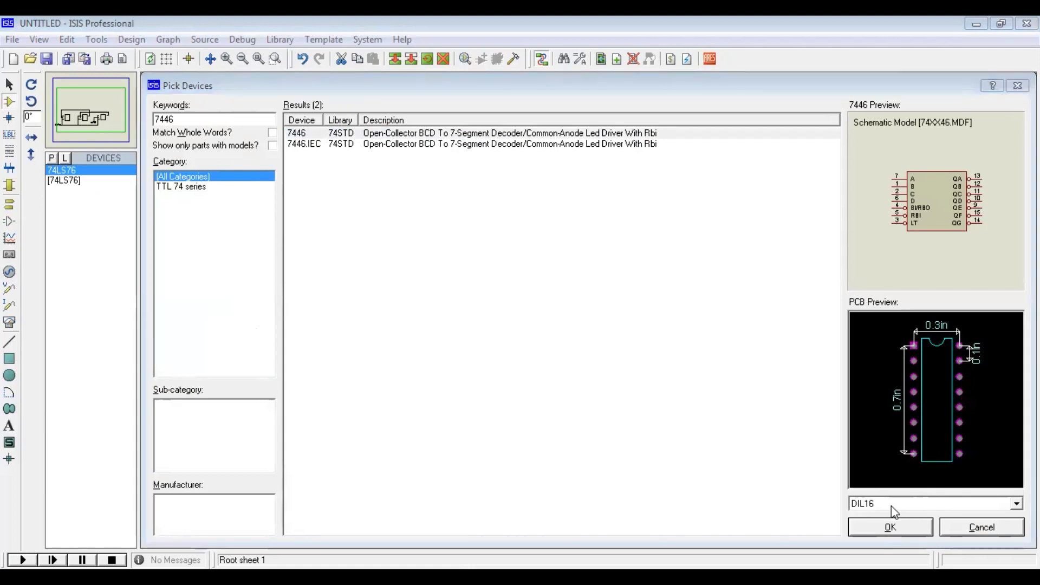
click(891, 527)
Place the 7446 decoder above the middle flip-flop.
right_click(465, 190)
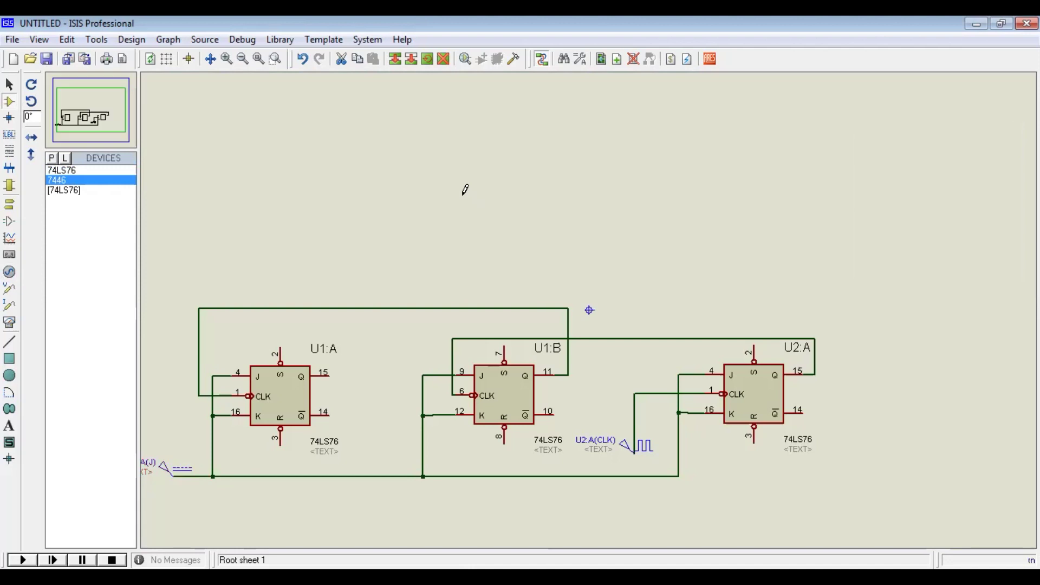
click(465, 173)
click(464, 172)
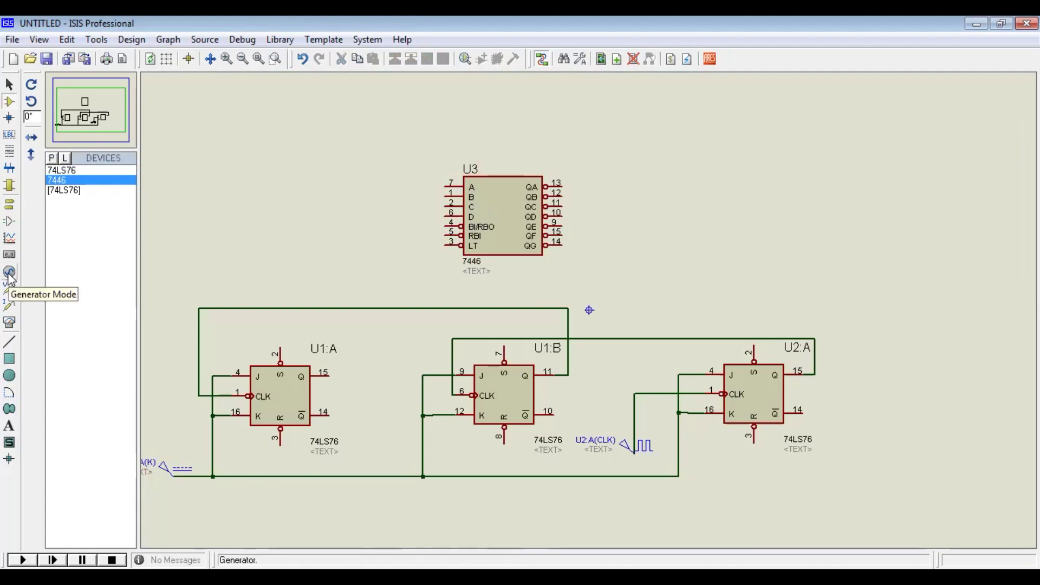
Place a ground terminal beside the 7446 on its input side and wire it to the decoder's D input.
click(10, 205)
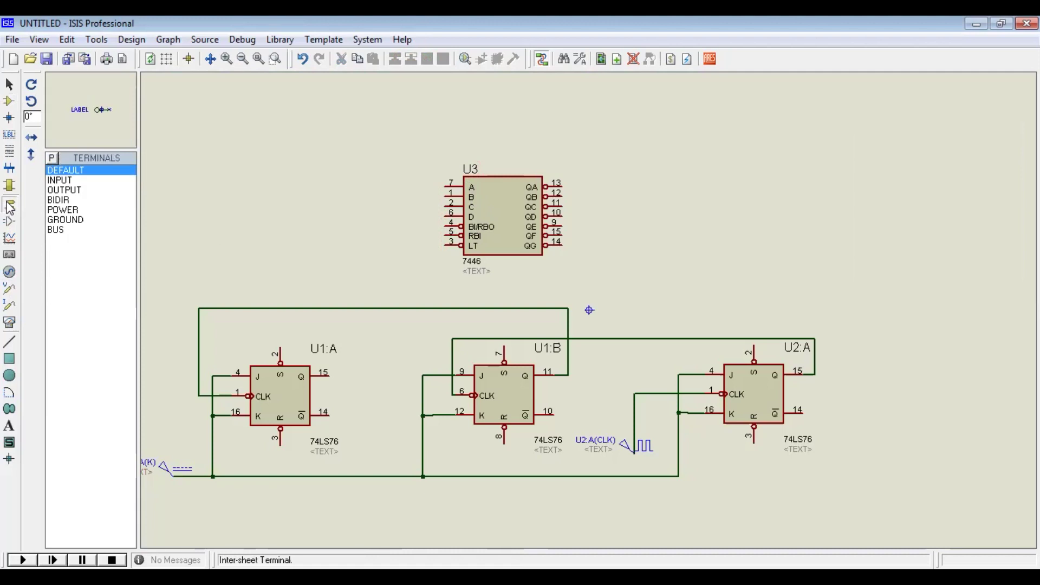
click(55, 220)
click(242, 222)
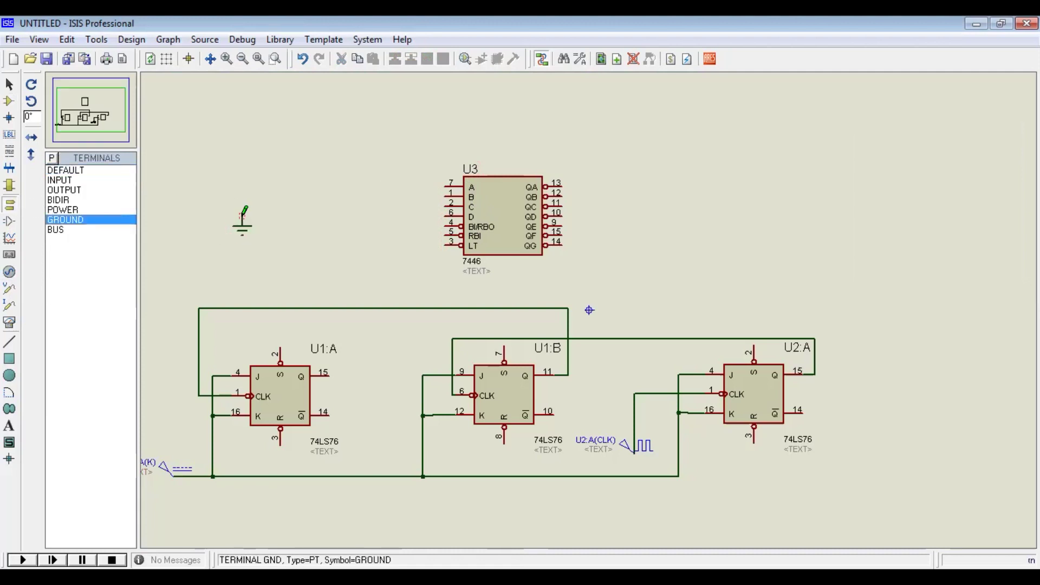
click(243, 213)
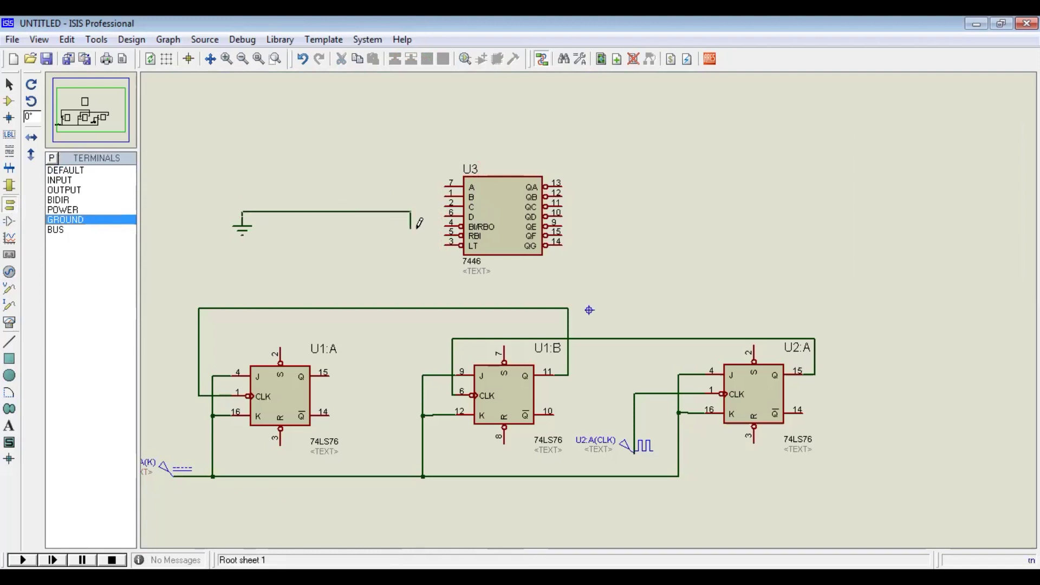
Wire the 7446's C, B and A inputs to the Q outputs of U1:A, U1:B and U2:A respectively.
click(447, 202)
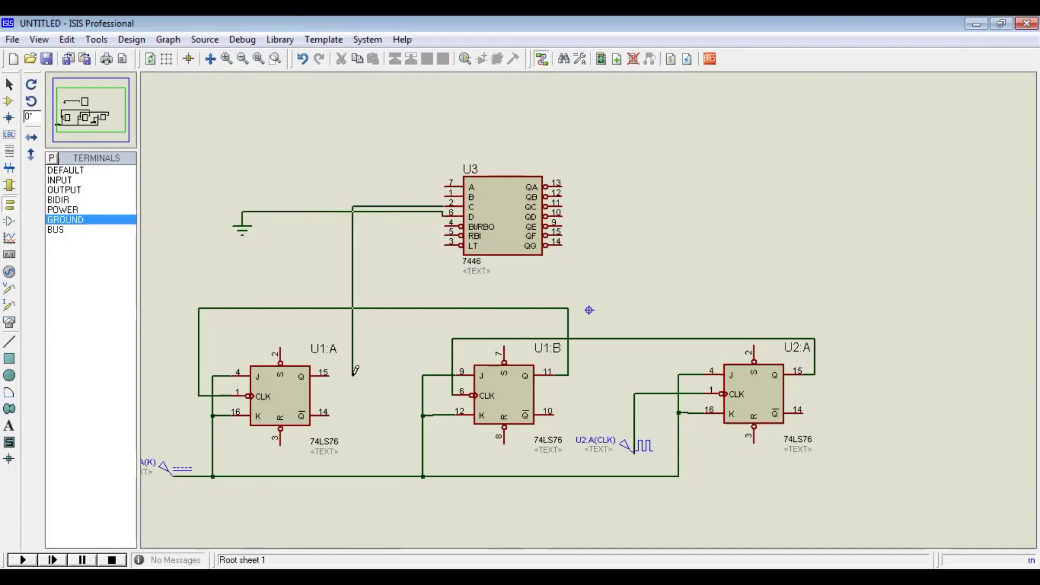
click(328, 374)
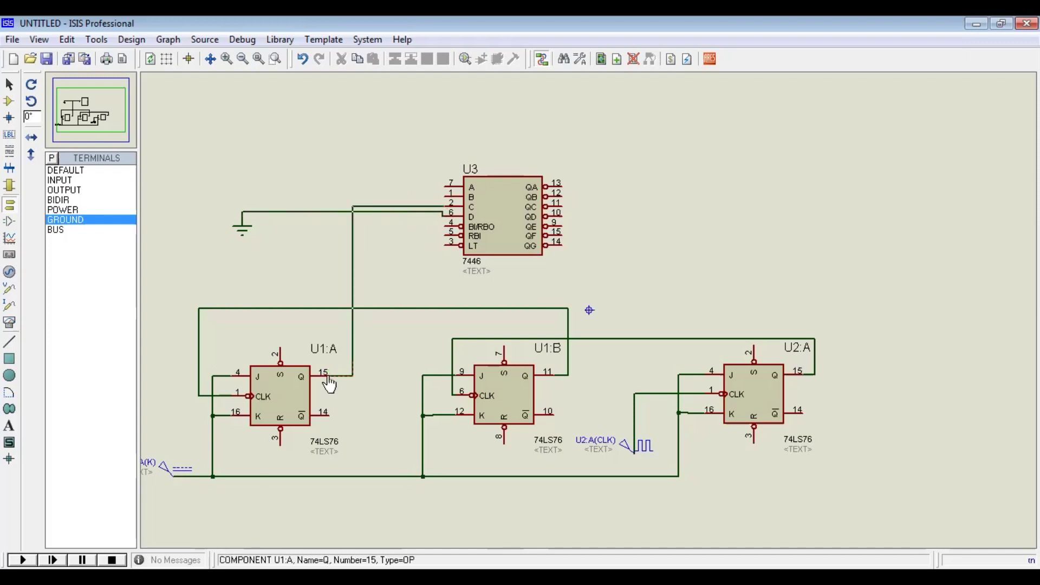
click(444, 192)
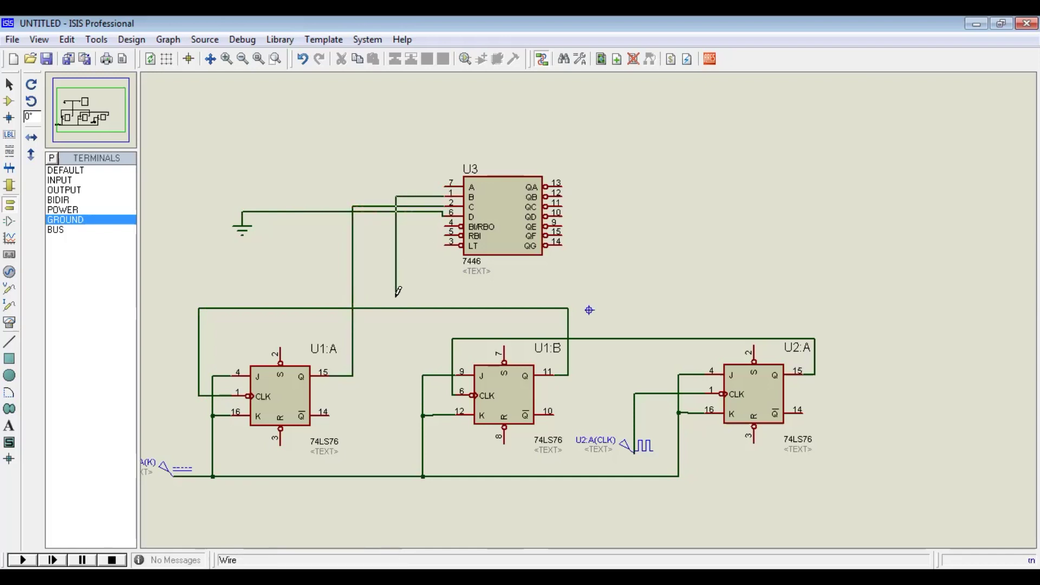
click(369, 308)
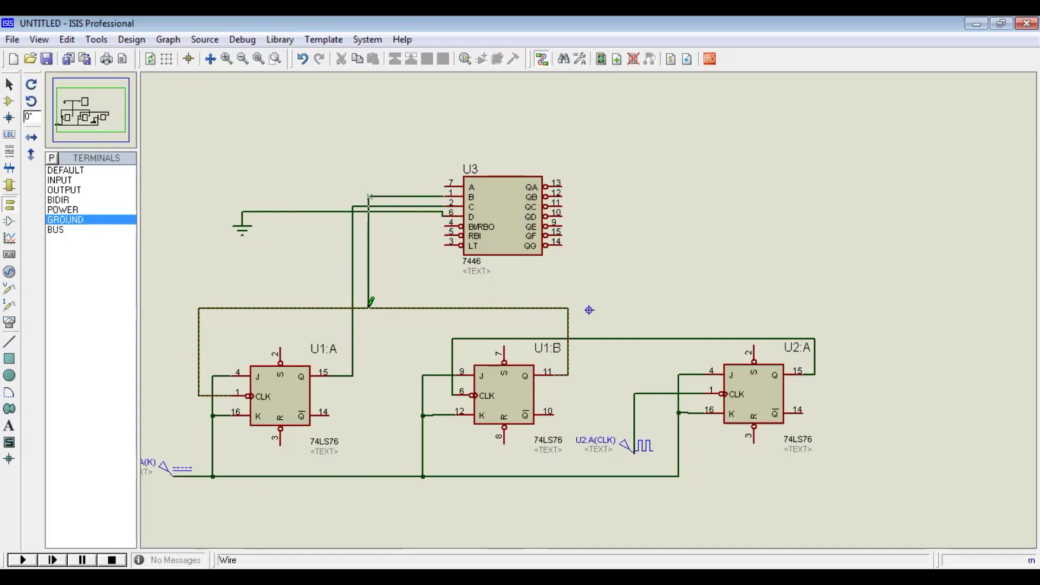
click(444, 185)
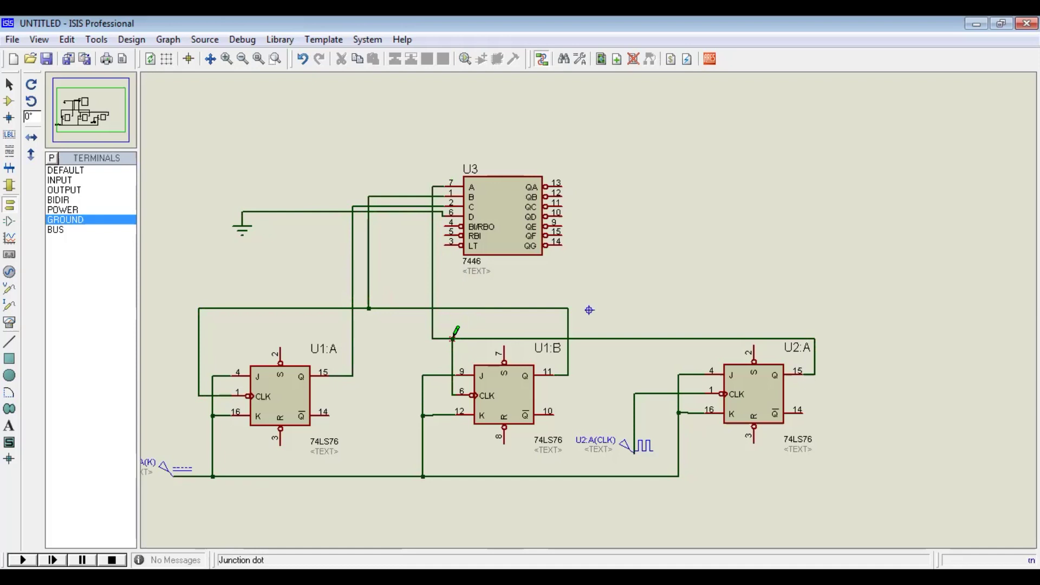
click(453, 339)
Search the device library for "display" and pick the red one-digit common-anode display 7SEG-MPX1-CA.
click(277, 40)
click(292, 57)
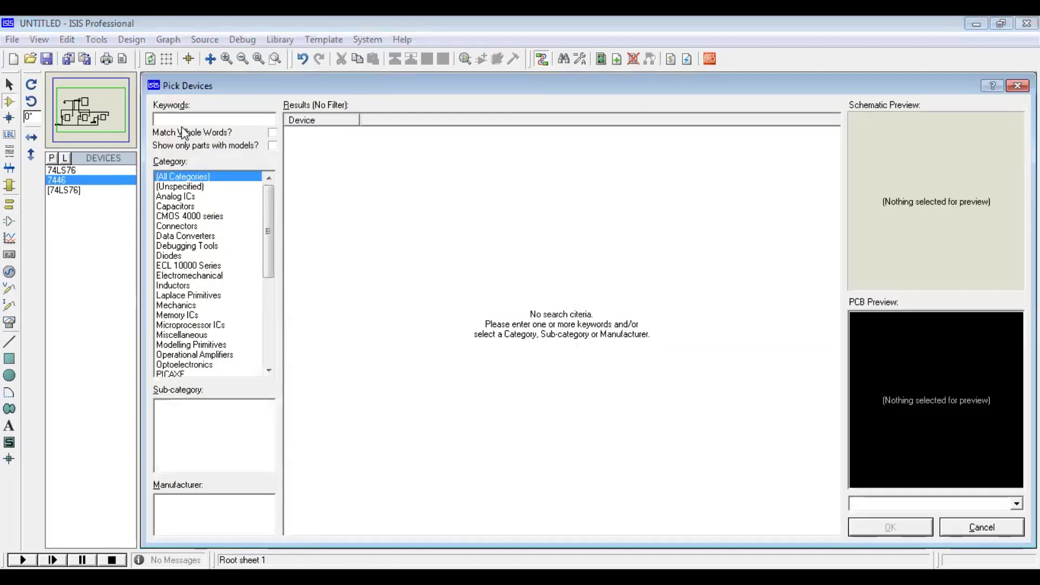
text(display)
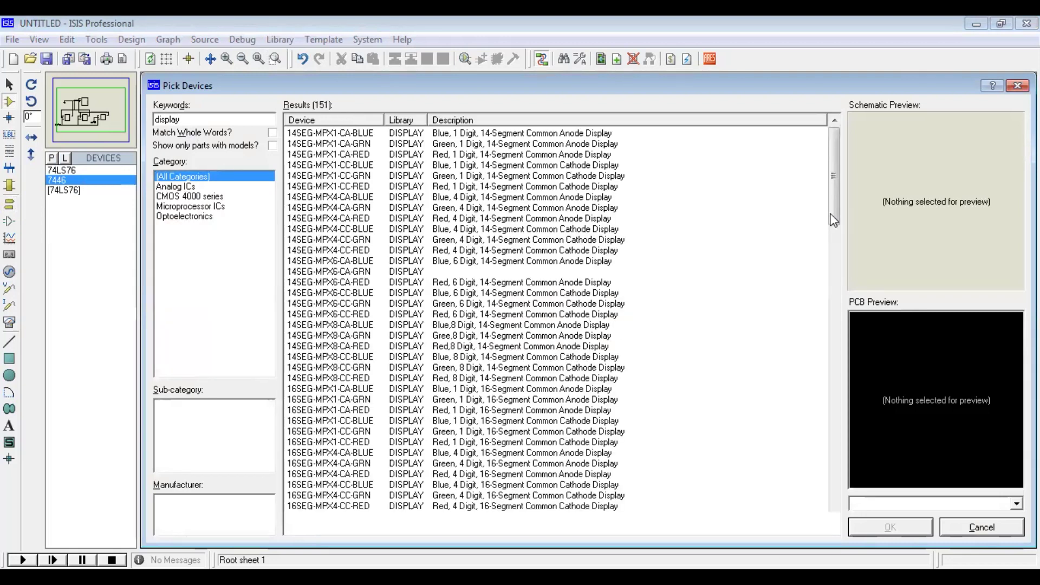
drag(833, 219, 834, 346)
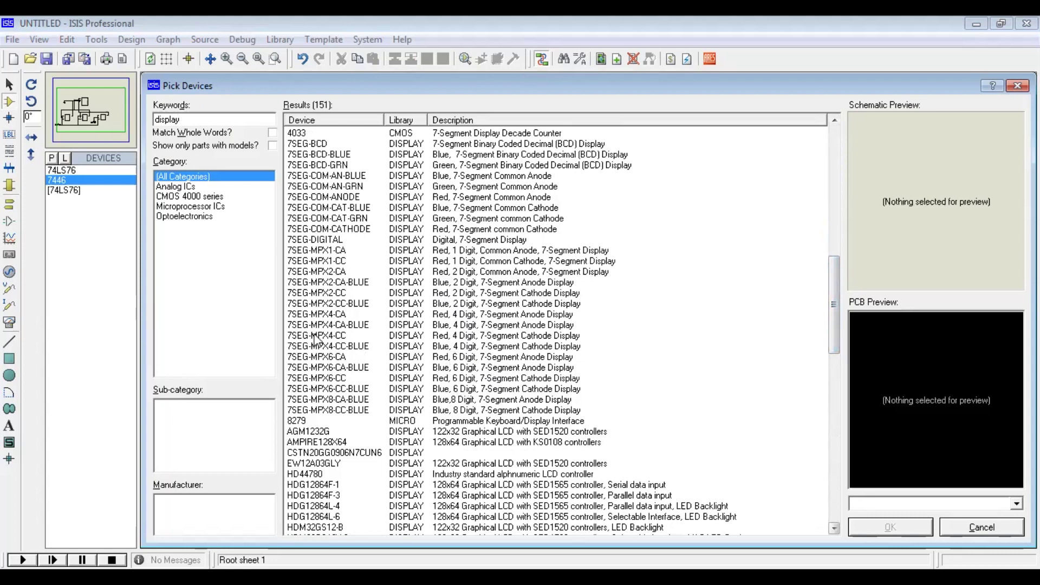
click(352, 282)
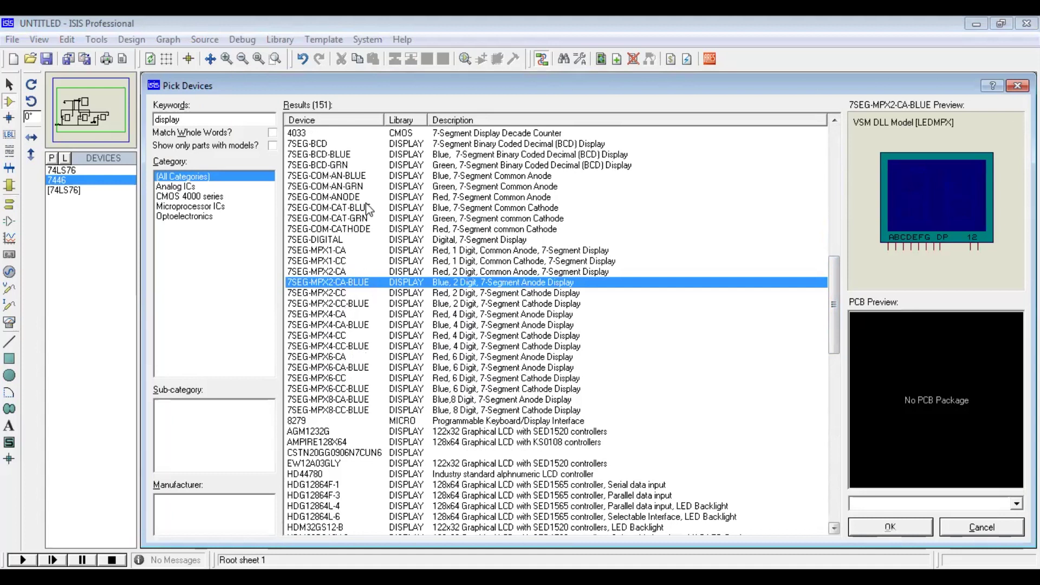
click(323, 144)
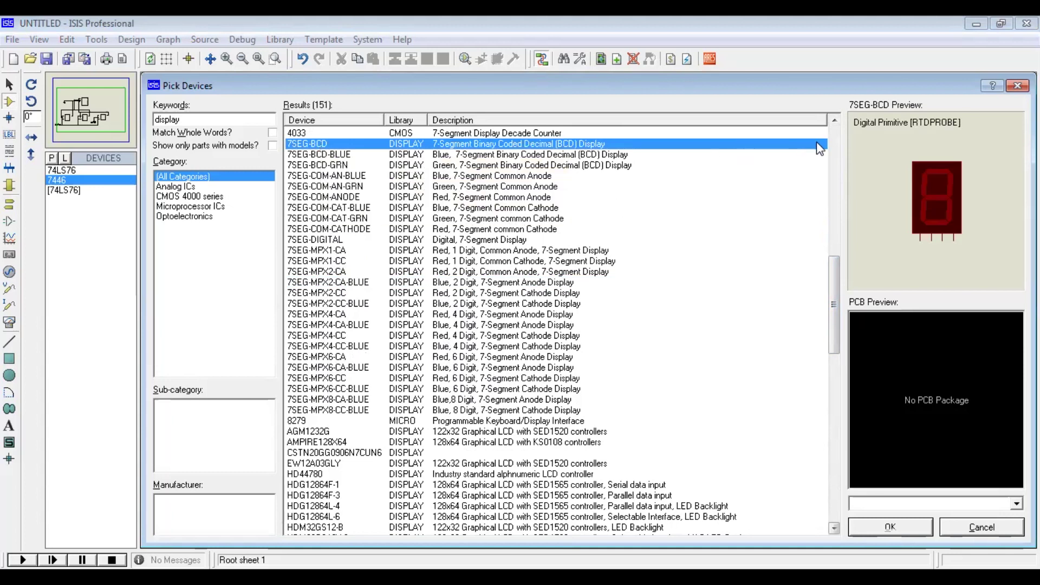
click(834, 120)
click(835, 120)
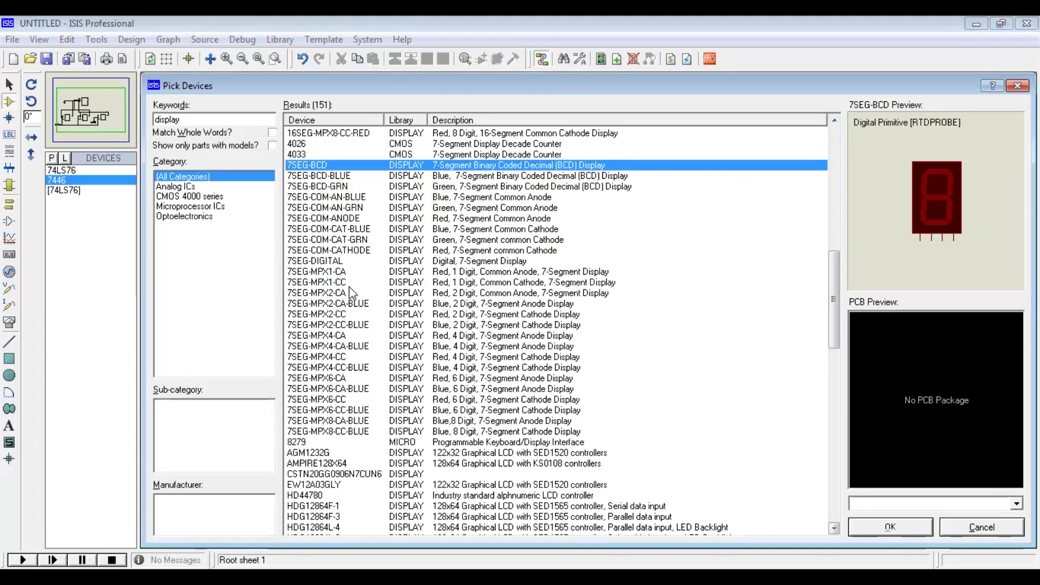
click(401, 273)
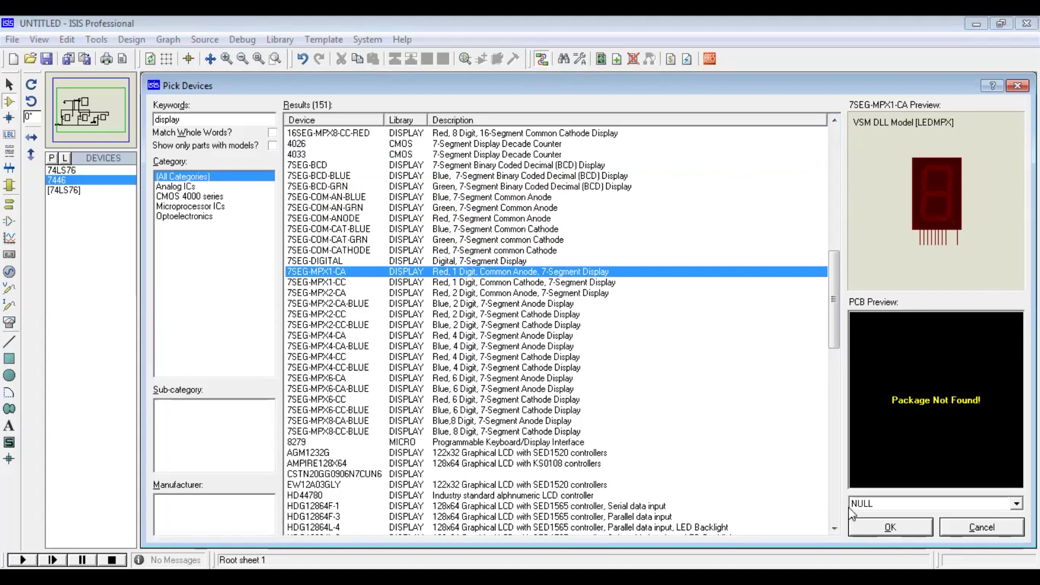
click(873, 526)
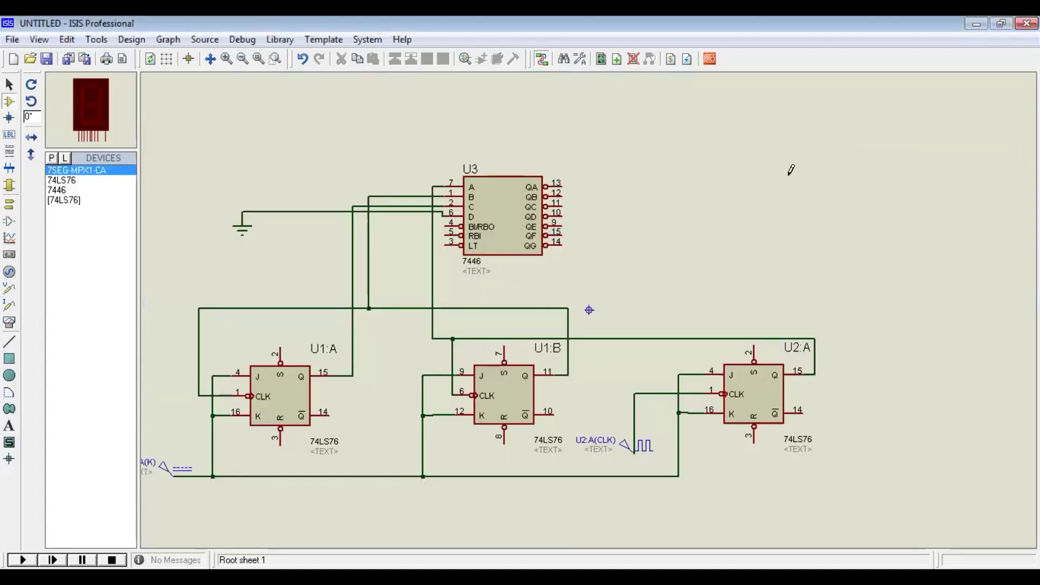
Place the 7SEG-MPX1-CA display beside the decoder's outputs and delete it again.
click(704, 181)
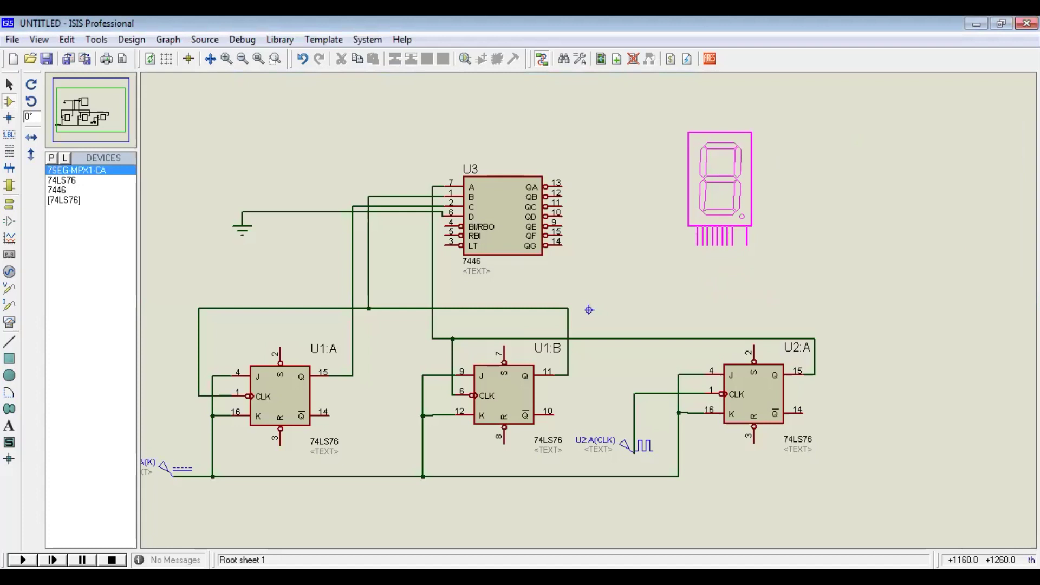
click(689, 138)
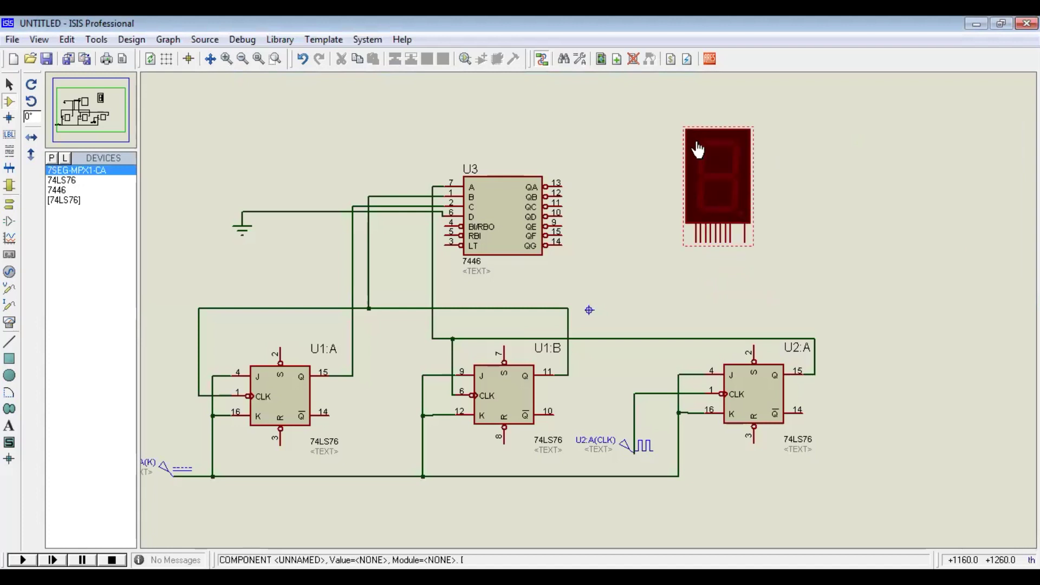
click(698, 151)
key(Delete)
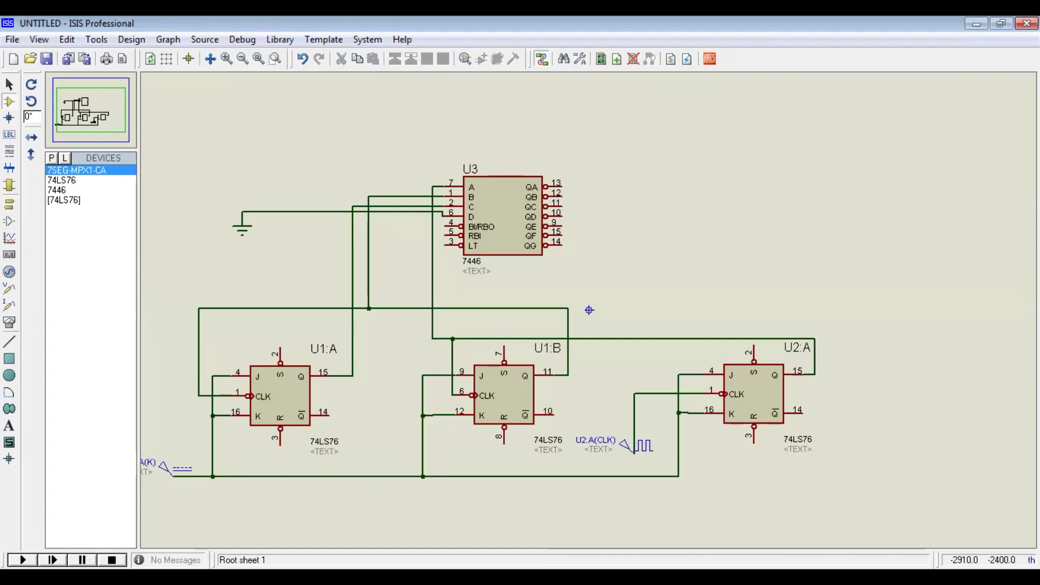
Search the device library for "display", pick 7SEG-COM-AN-BLUE and place it facing the 7446's outputs.
click(52, 160)
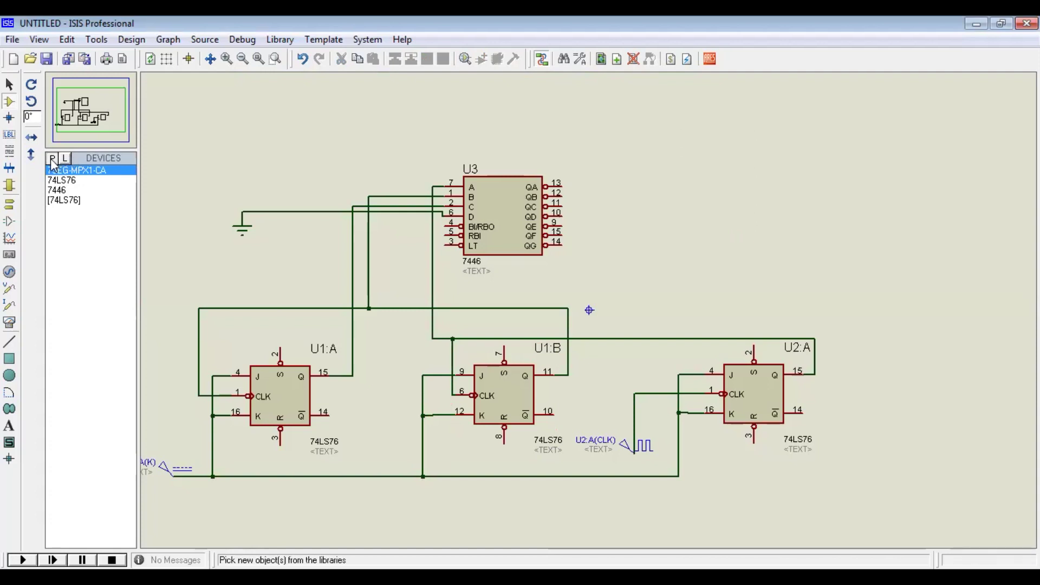
text(display)
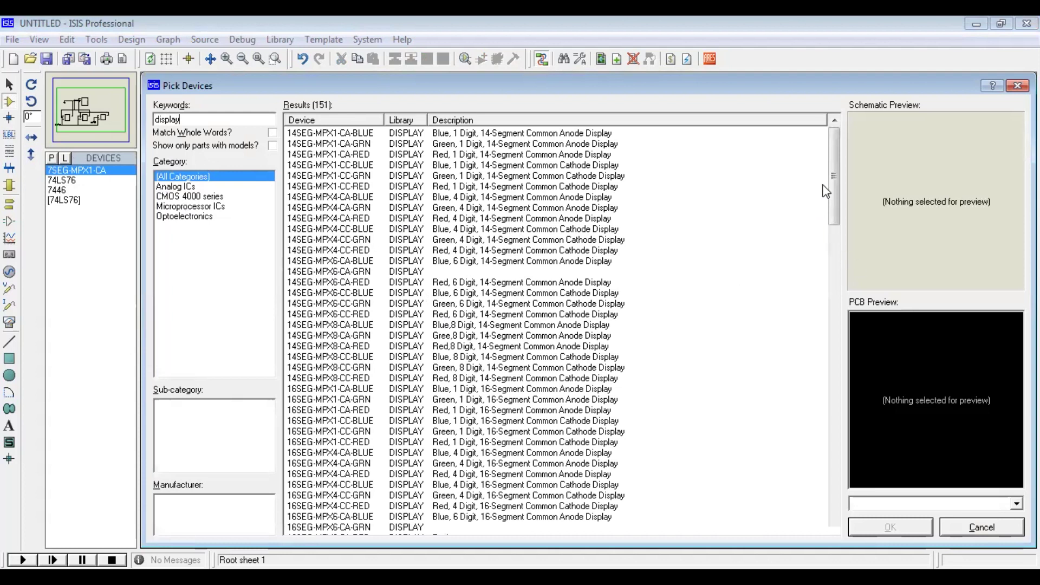
drag(834, 187, 839, 310)
click(445, 242)
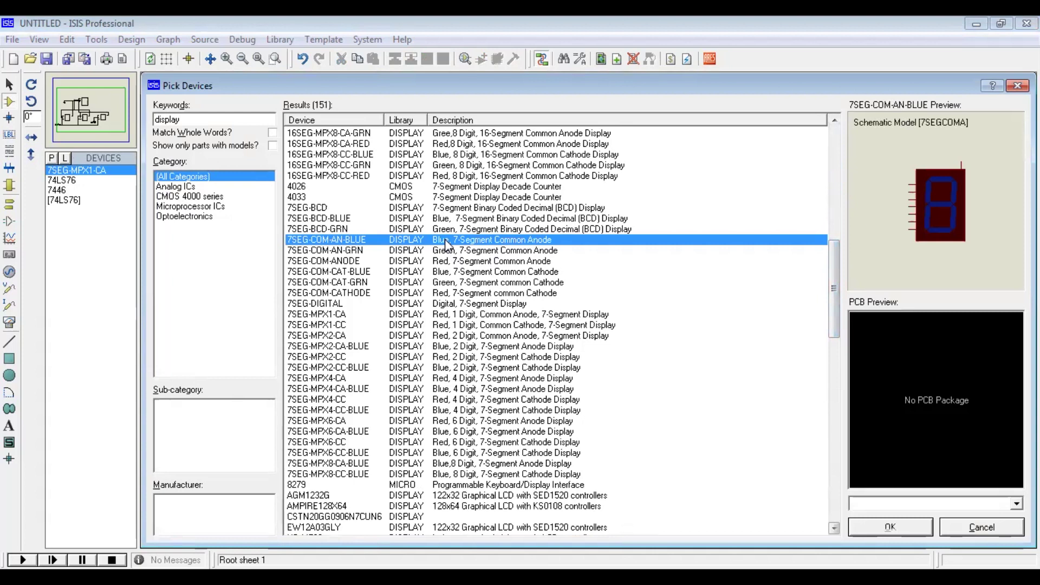
key(Return)
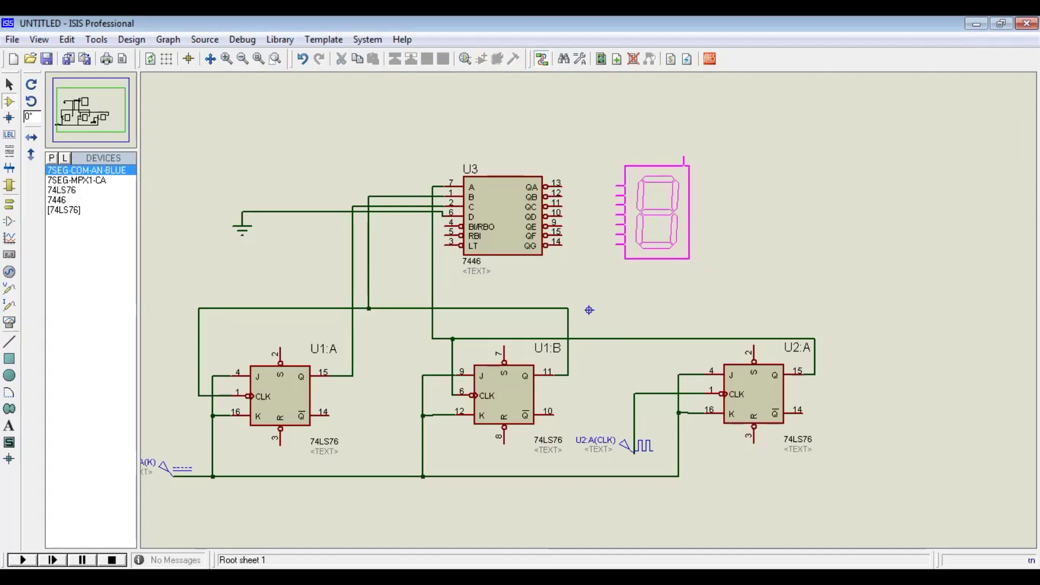
click(657, 211)
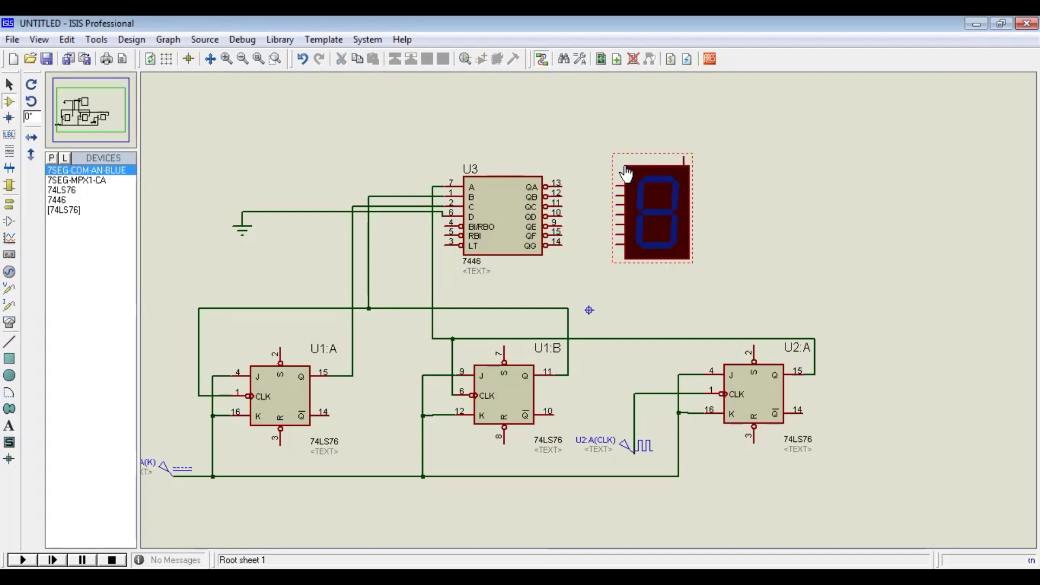
Connect the 7446 outputs QA through QG in order to the display's segment pins A through G.
click(563, 184)
click(619, 186)
click(564, 194)
click(618, 195)
click(564, 204)
click(618, 205)
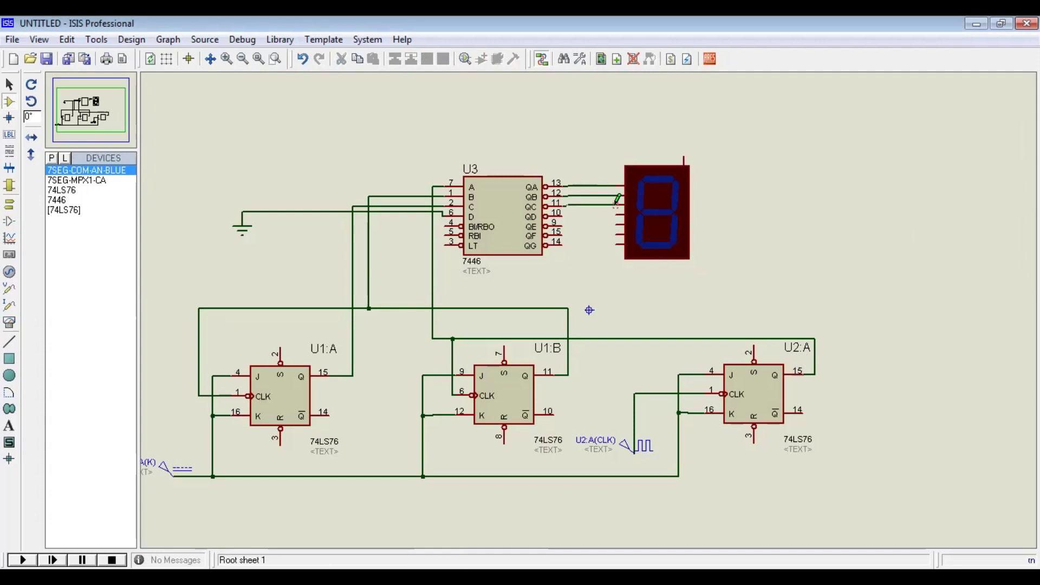
click(563, 214)
click(618, 215)
click(562, 225)
click(618, 225)
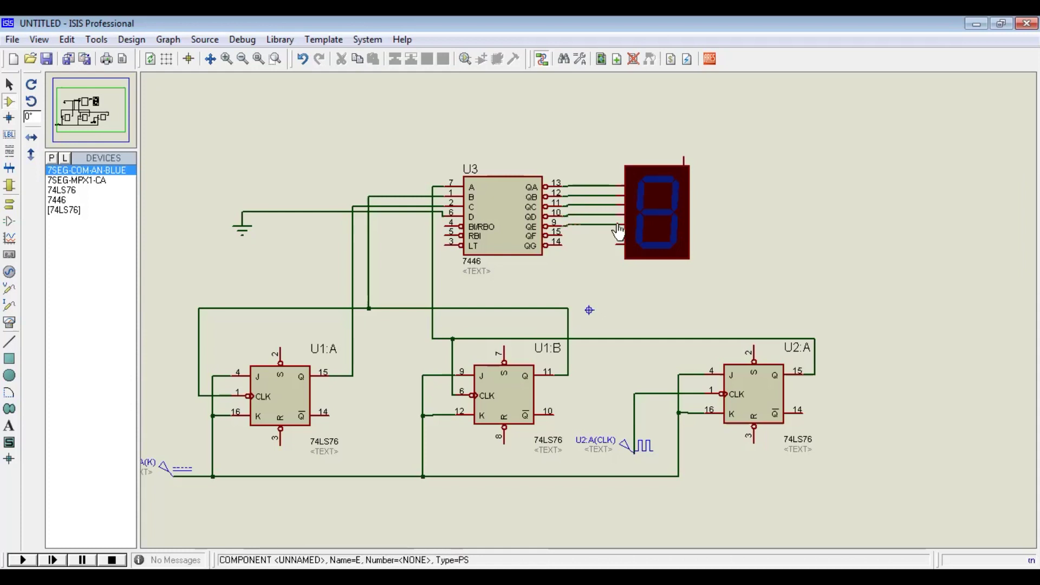
click(563, 233)
click(617, 233)
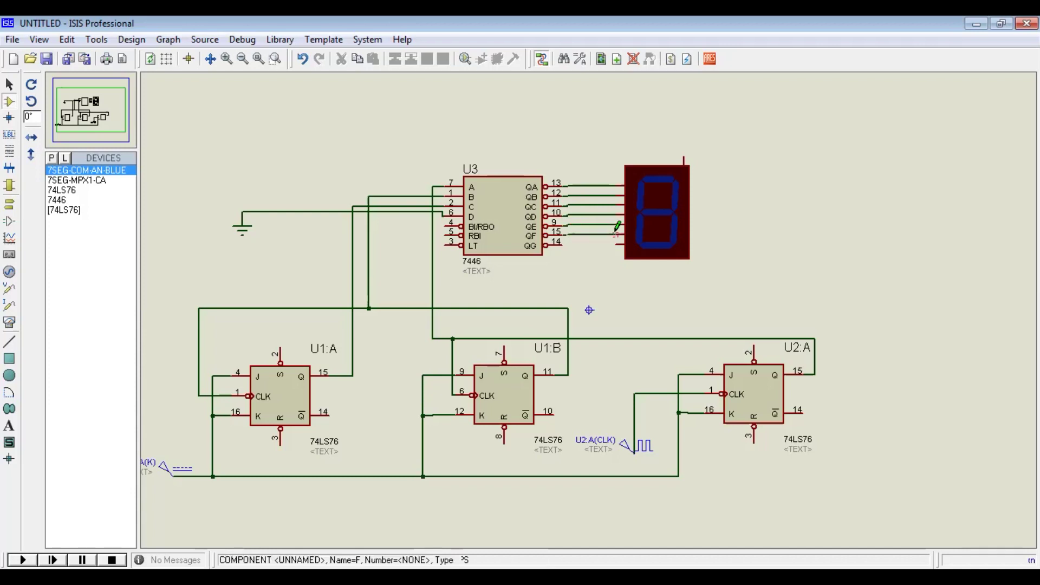
click(563, 243)
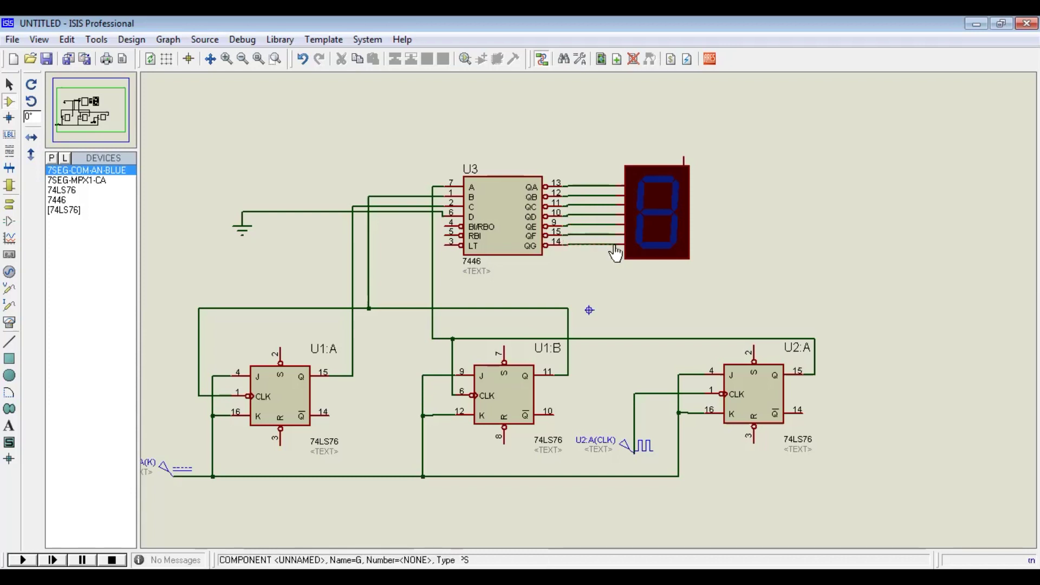
click(616, 245)
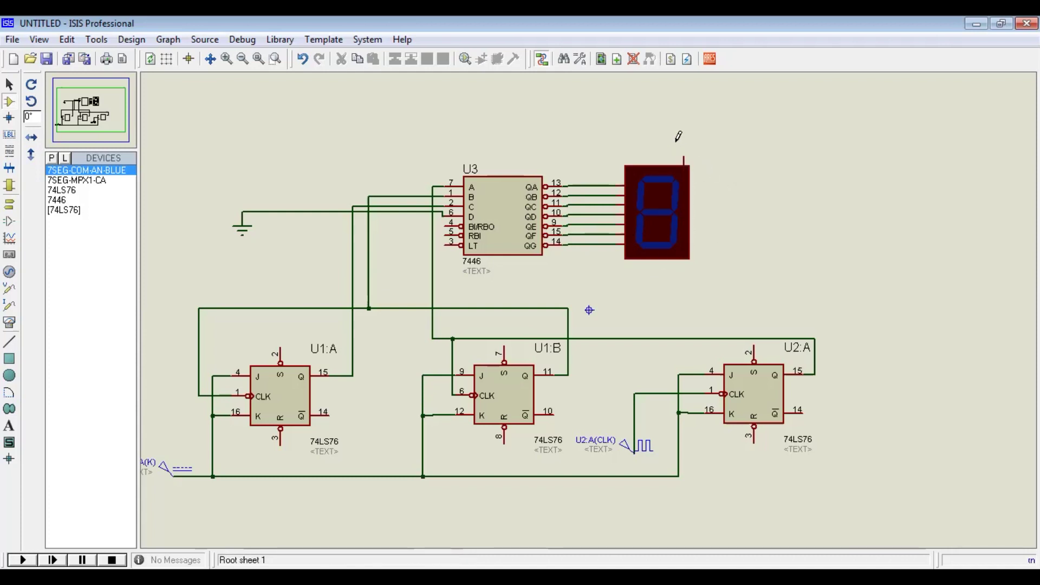
Place a DC generator above the decoder and display and wire it to the display's common anode pin.
click(9, 274)
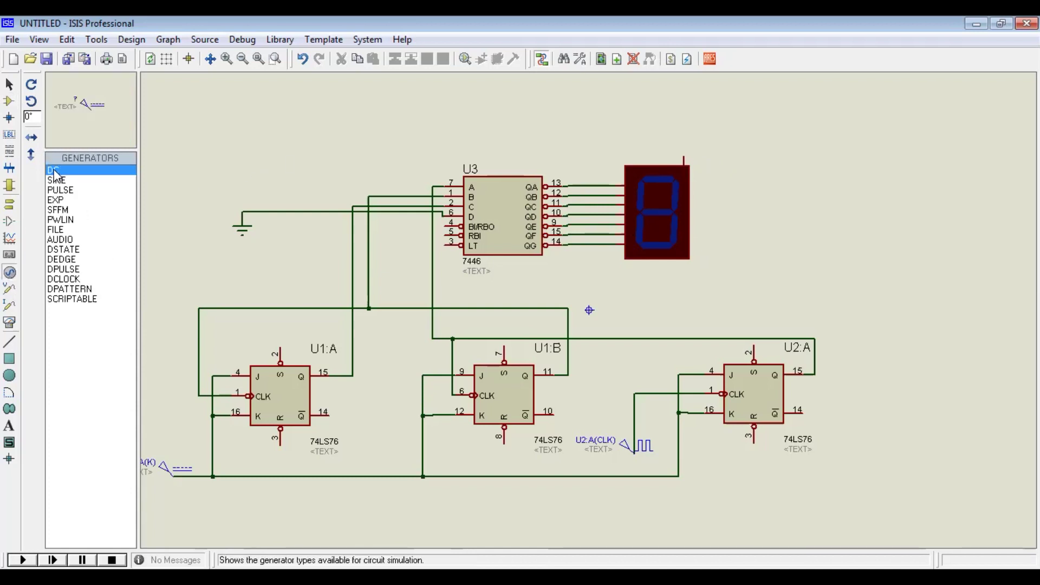
click(596, 120)
click(596, 120)
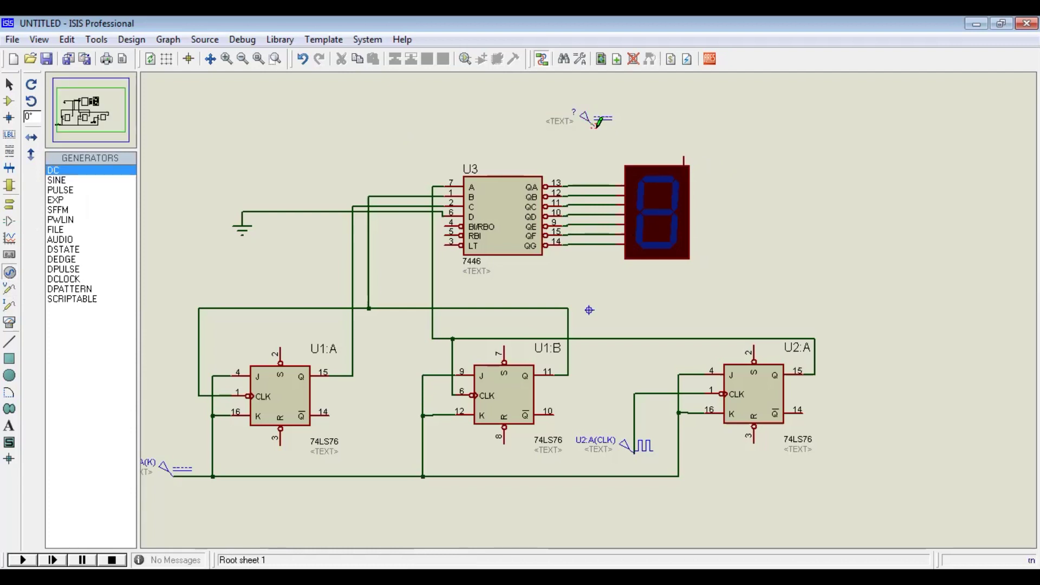
click(596, 124)
click(684, 156)
Set the voltage of the display's DC generator to 5 volts.
double_click(588, 120)
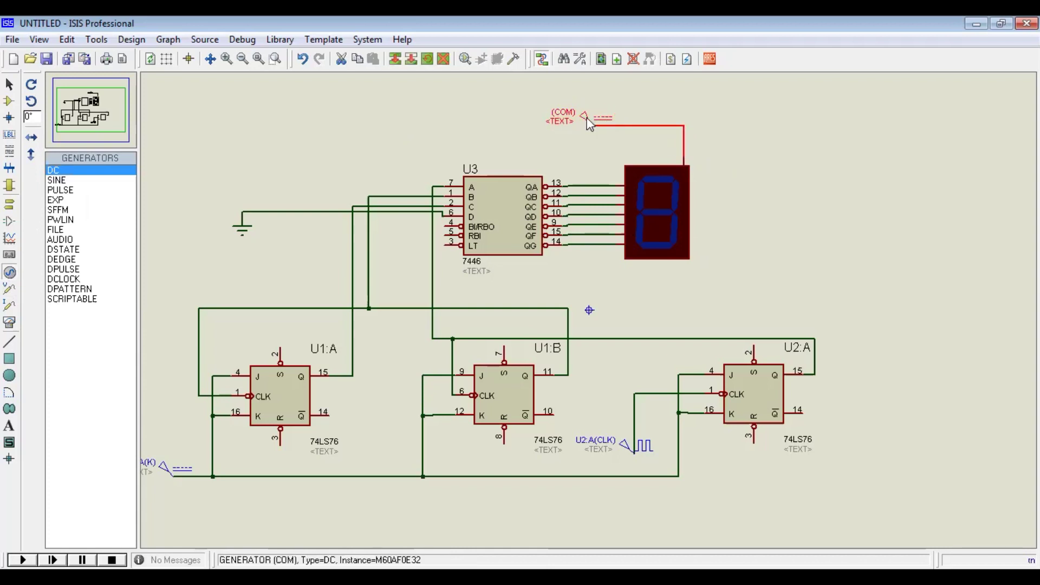
click(609, 133)
key(BackSpace)
text(5)
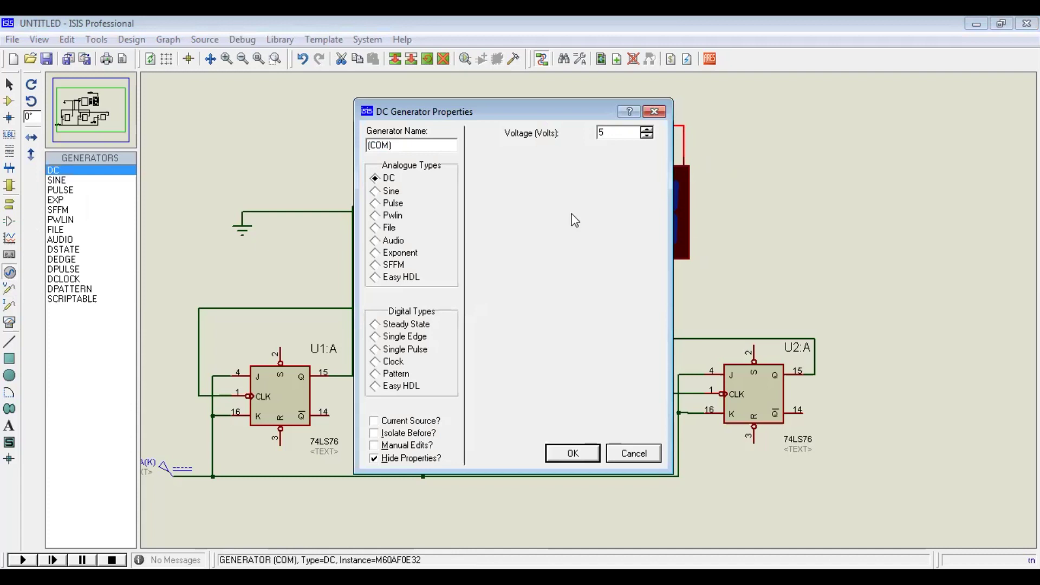
click(573, 454)
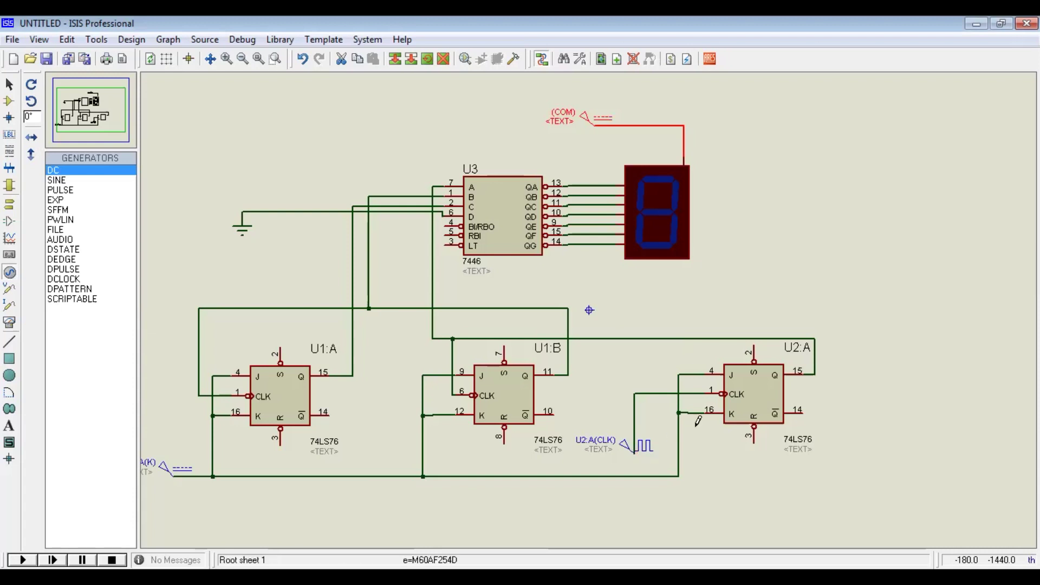
Check the voltage of the DC generator feeding the J and K inputs, and run the simulation.
double_click(163, 466)
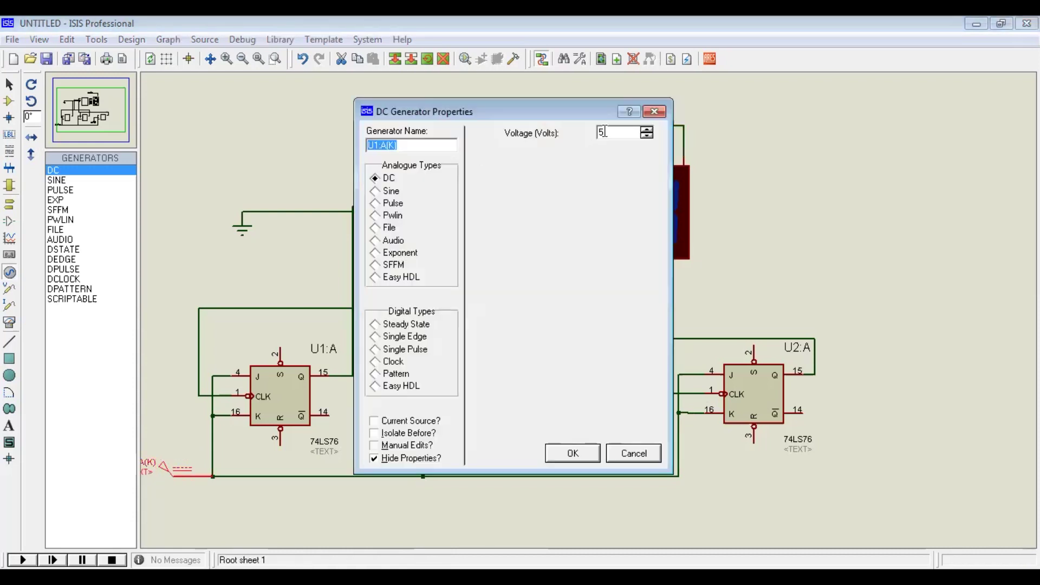
click(656, 112)
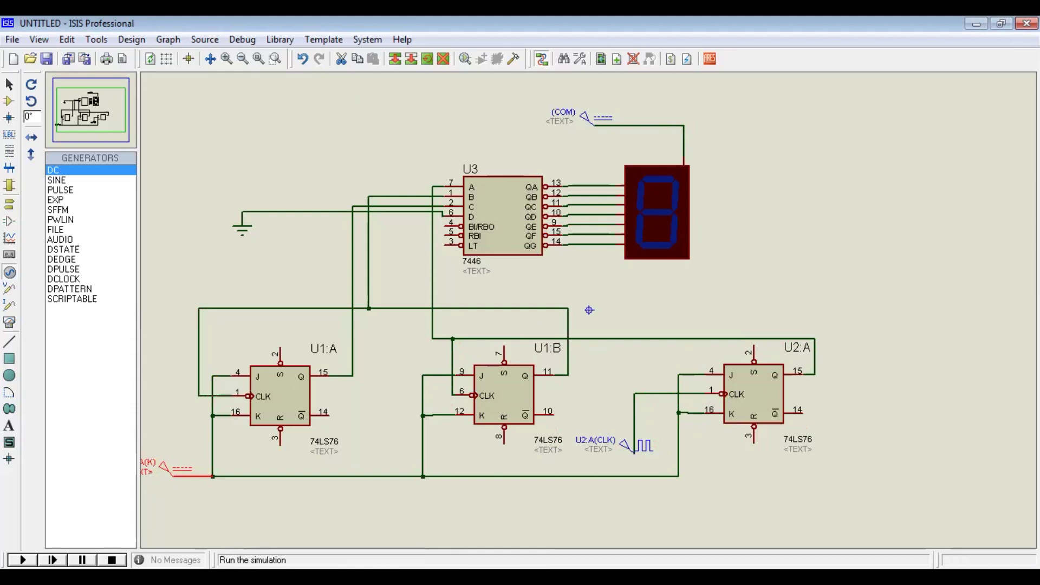
click(23, 560)
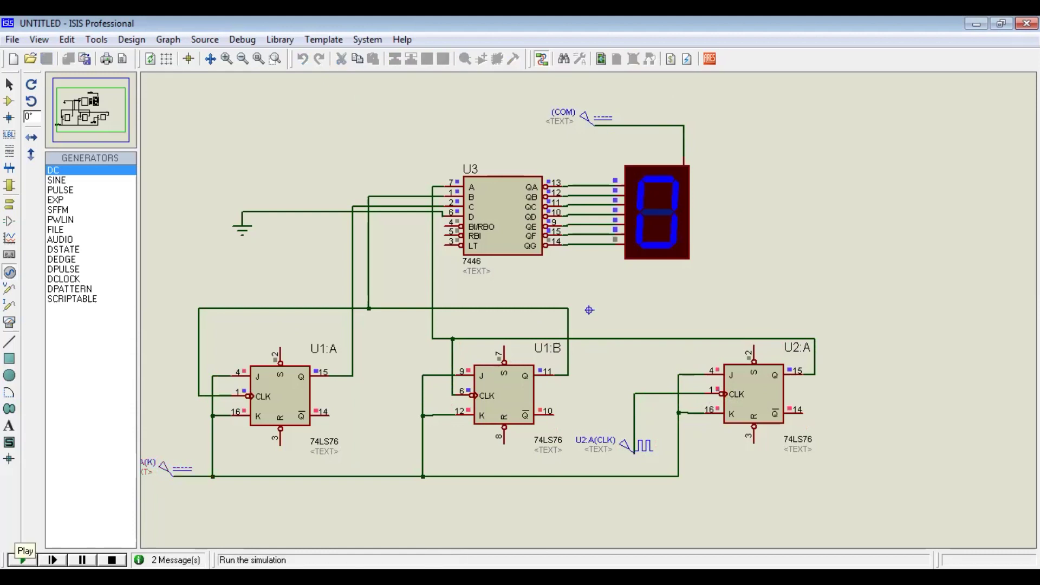